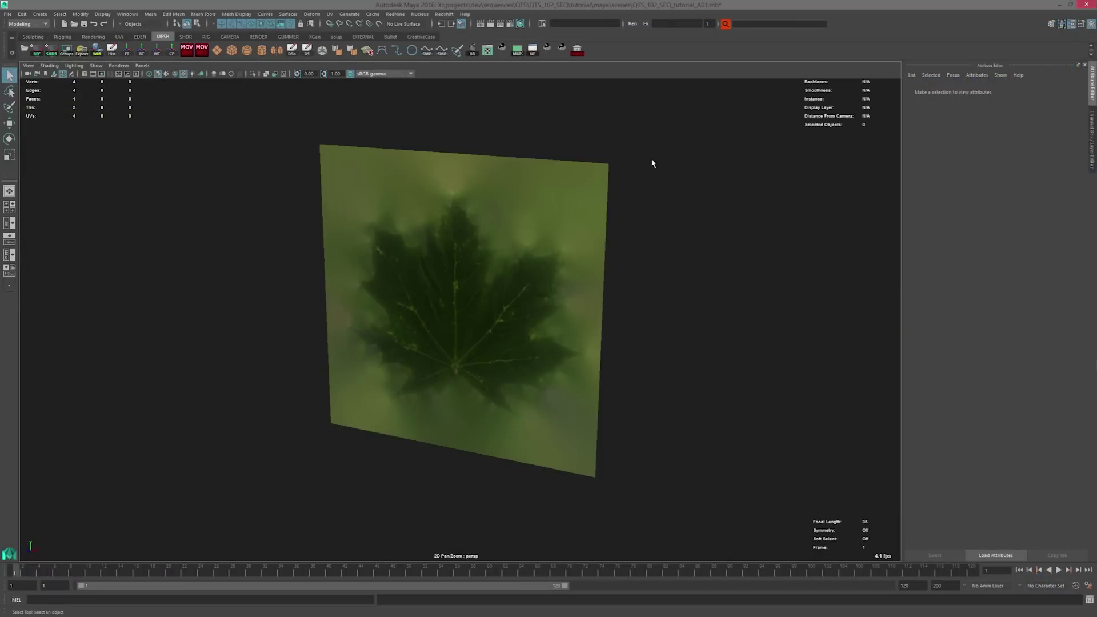
# Select the leaf card and examine its texture and material network in Hypershade.
pyautogui.click(490, 191)
pyautogui.keyDown('alt'); pyautogui.moveTo(605, 199); pyautogui.dragTo(627, 221, button='right'); pyautogui.keyUp('alt')
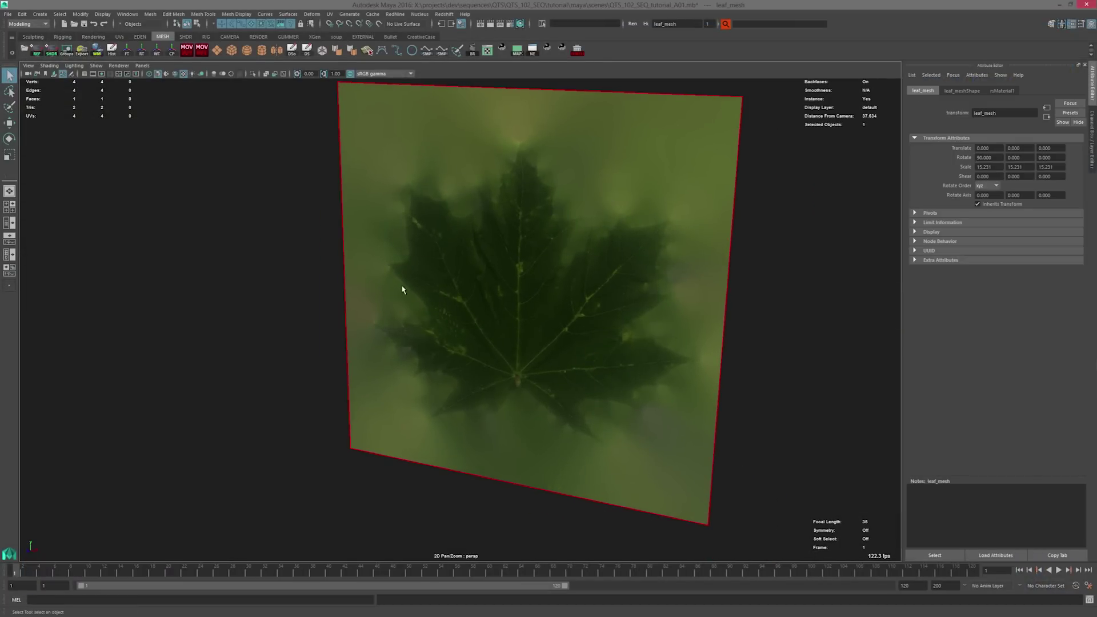
pyautogui.click(520, 24)
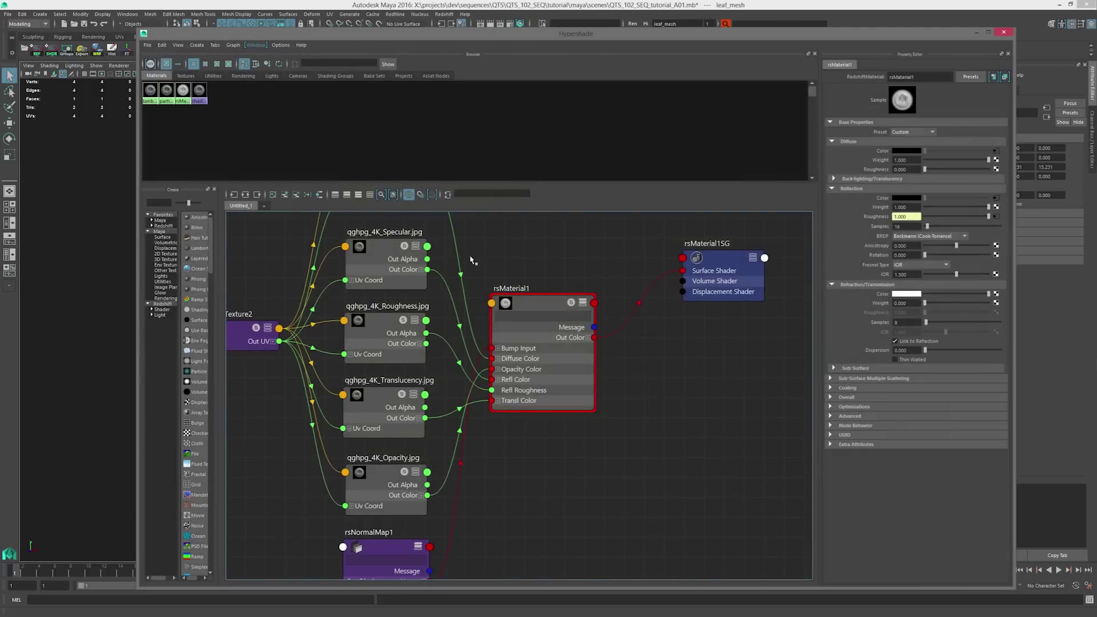
pyautogui.keyDown('alt'); pyautogui.moveTo(470, 256); pyautogui.dragTo(493, 274, button='middle'); pyautogui.keyUp('alt')
pyautogui.keyDown('alt'); pyautogui.moveTo(496, 276); pyautogui.dragTo(403, 135, button='right'); pyautogui.keyUp('alt')
pyautogui.keyDown('alt'); pyautogui.moveTo(503, 223); pyautogui.dragTo(521, 246, button='middle'); pyautogui.keyUp('alt')
pyautogui.keyDown('alt'); pyautogui.moveTo(521, 261); pyautogui.dragTo(524, 292, button='right'); pyautogui.keyUp('alt')
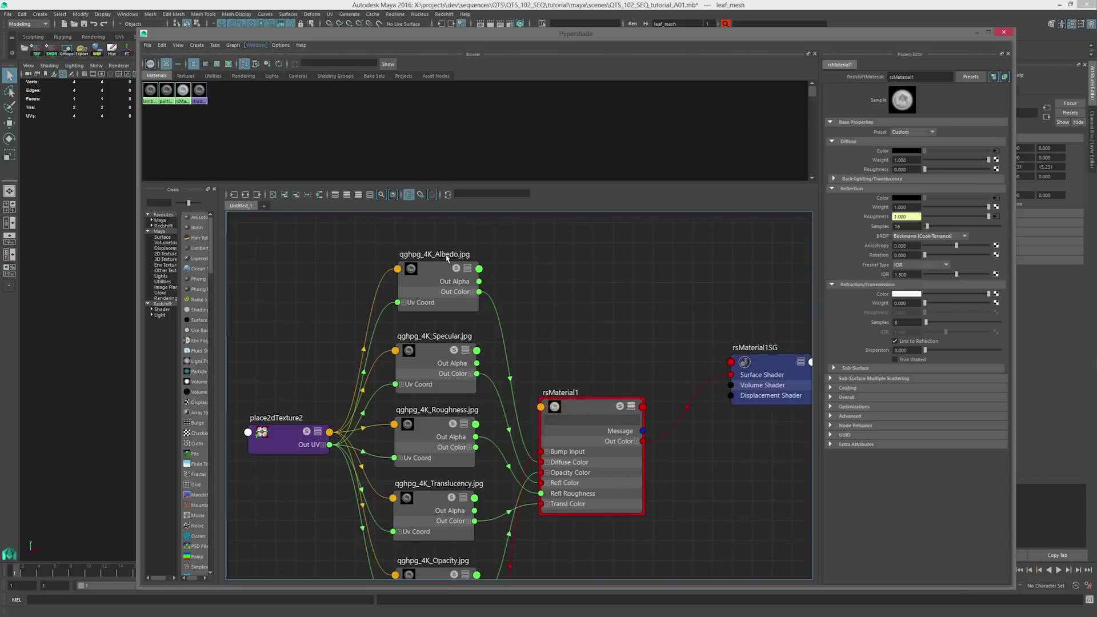
pyautogui.keyDown('alt'); pyautogui.moveTo(538, 491); pyautogui.dragTo(521, 357, button='middle'); pyautogui.keyUp('alt')
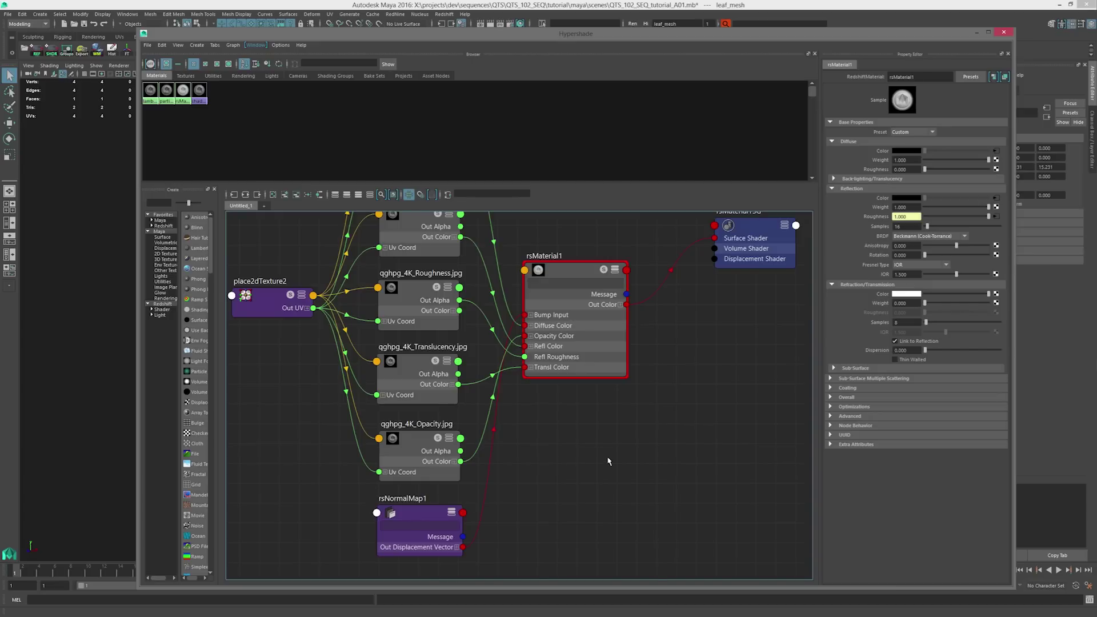
pyautogui.keyDown('alt'); pyautogui.moveTo(655, 406); pyautogui.dragTo(622, 439, button='middle'); pyautogui.keyUp('alt')
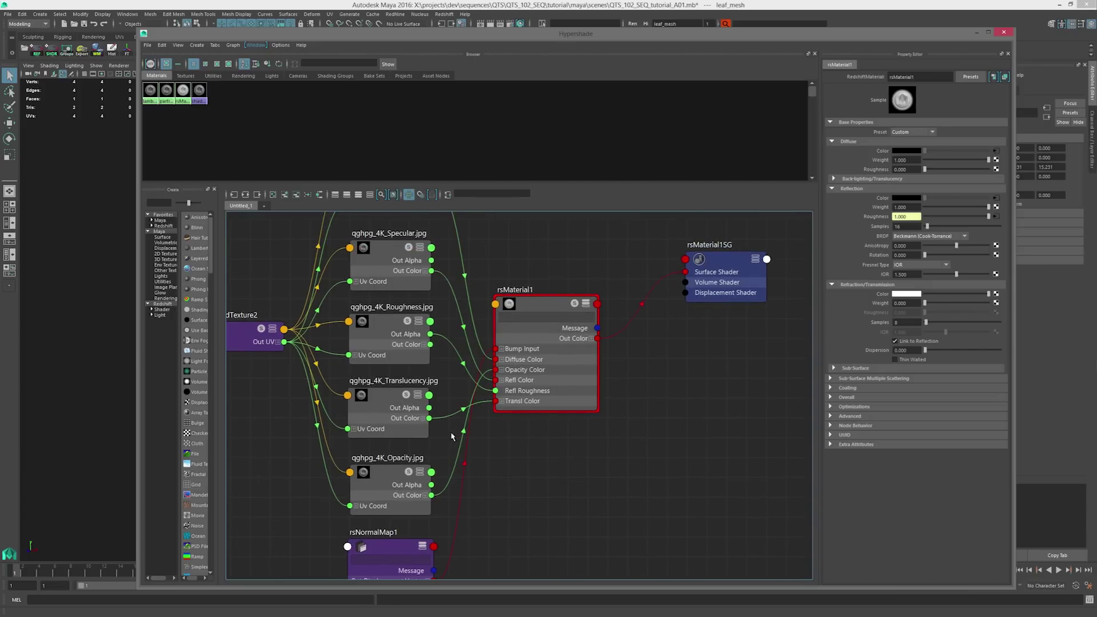
# Review the Overall properties of rsMaterial1, including opacity and bump map, and close Hypershade.
pyautogui.click(509, 304)
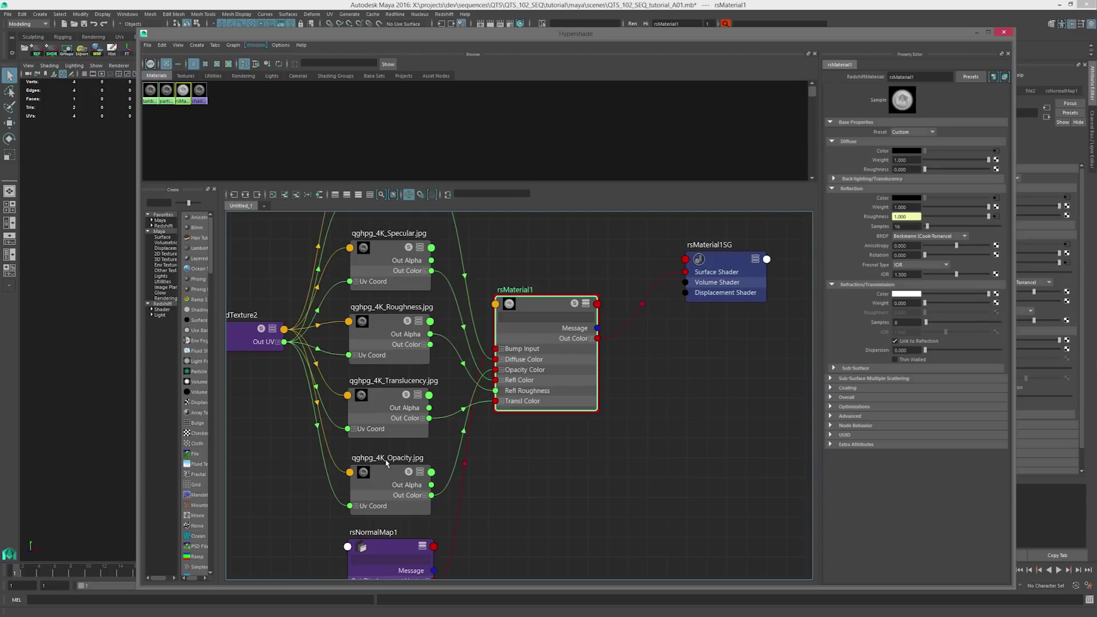
pyautogui.keyDown('alt'); pyautogui.moveTo(557, 443); pyautogui.dragTo(528, 447, button='middle'); pyautogui.keyUp('alt')
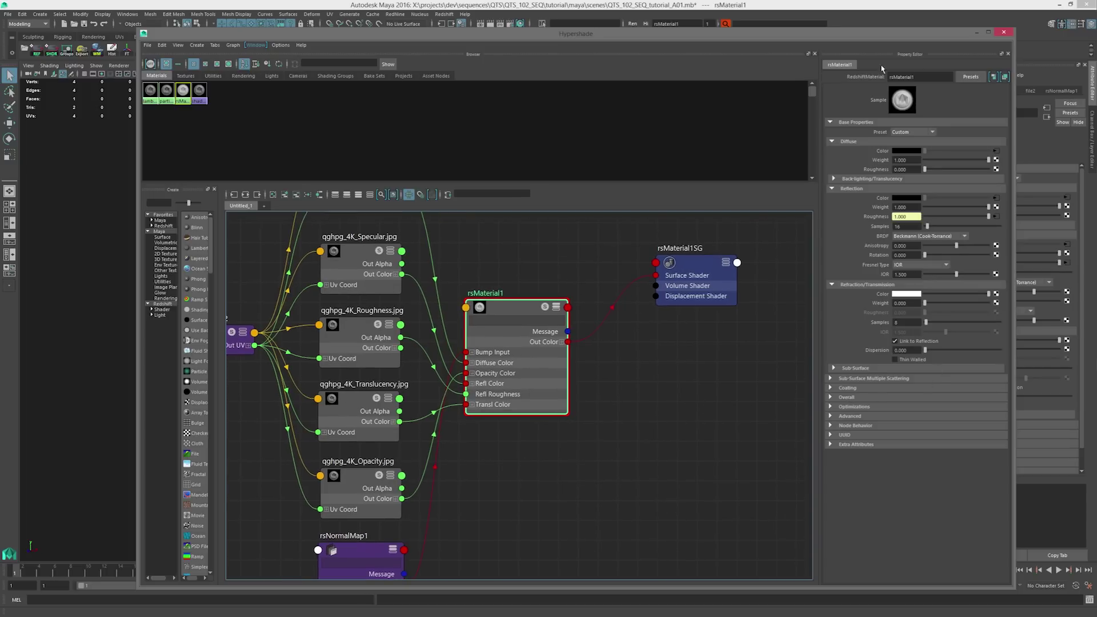
pyautogui.click(847, 397)
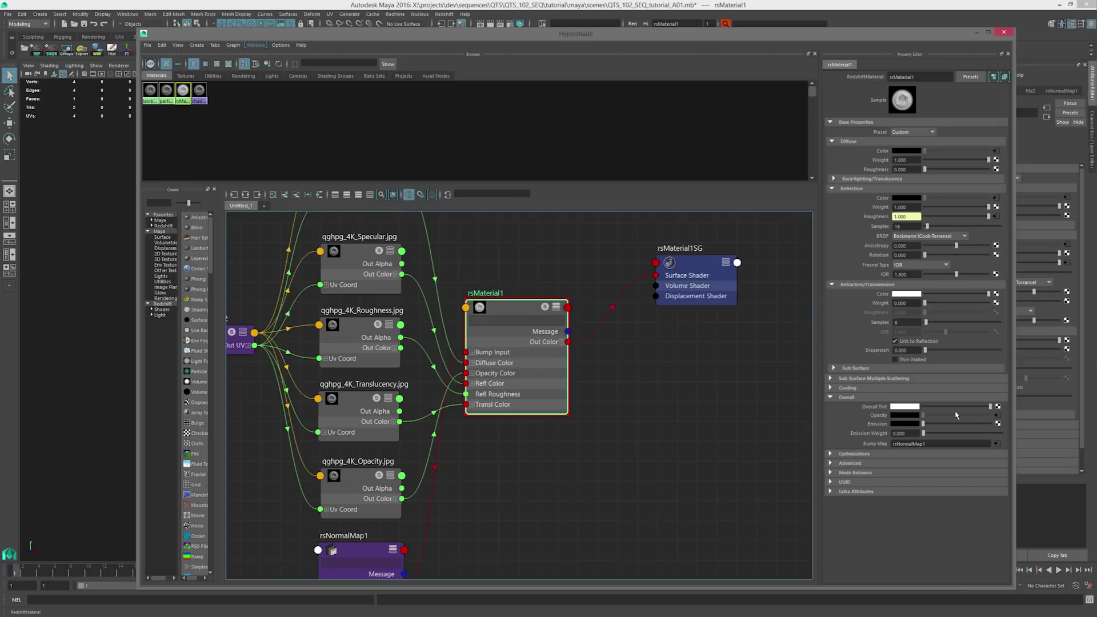
pyautogui.click(1004, 32)
# Render the single leaf card with Redshift, check the image and close the Render View.
pyautogui.click(490, 25)
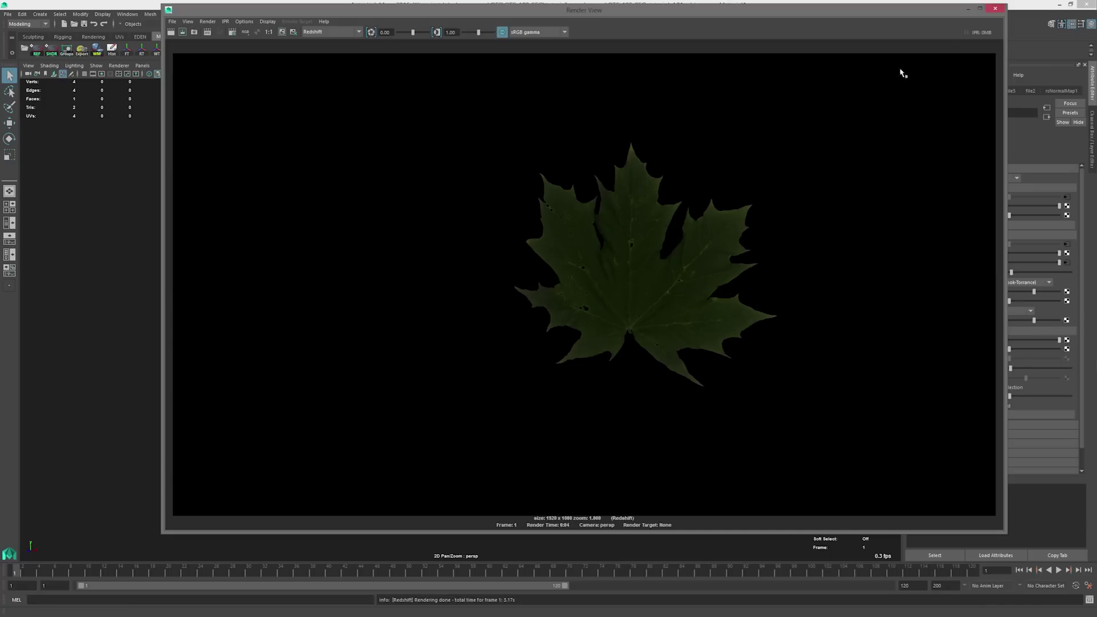
pyautogui.click(994, 10)
pyautogui.keyDown('alt'); pyautogui.moveTo(577, 117); pyautogui.dragTo(402, 235, button='right'); pyautogui.keyUp('alt')
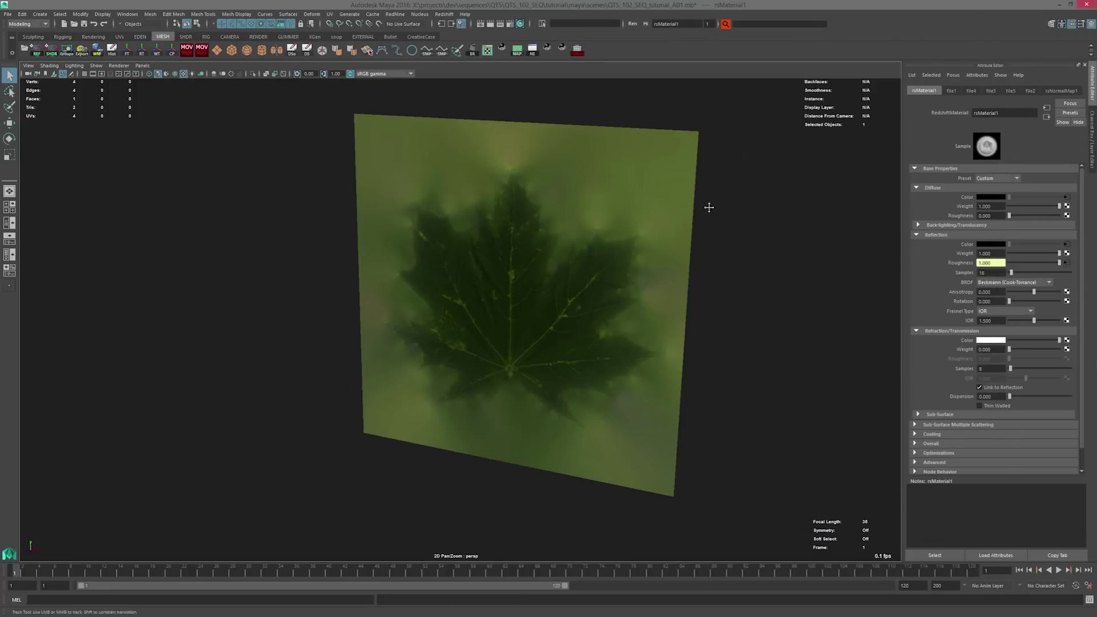
pyautogui.keyDown('alt'); pyautogui.moveTo(709, 205); pyautogui.dragTo(617, 245, button='middle'); pyautogui.keyUp('alt')
pyautogui.keyDown('alt'); pyautogui.moveTo(569, 287); pyautogui.dragTo(623, 266, button='middle'); pyautogui.keyUp('alt')
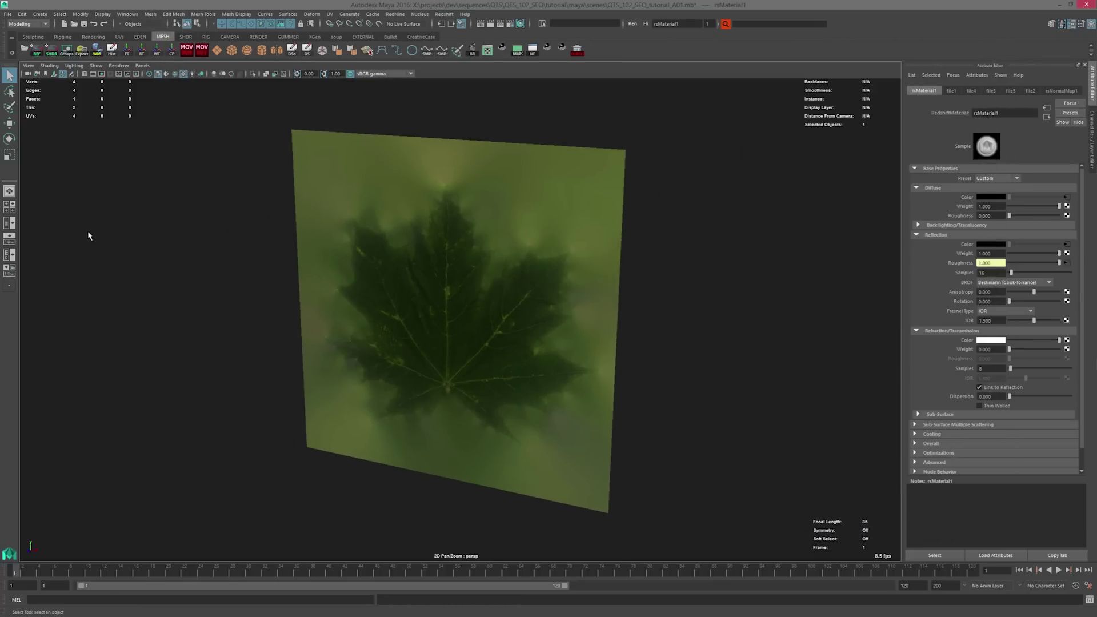
# Show the Outliner beside the viewport and unhide the leaf_instances group.
pyautogui.click(9, 223)
pyautogui.click(73, 129)
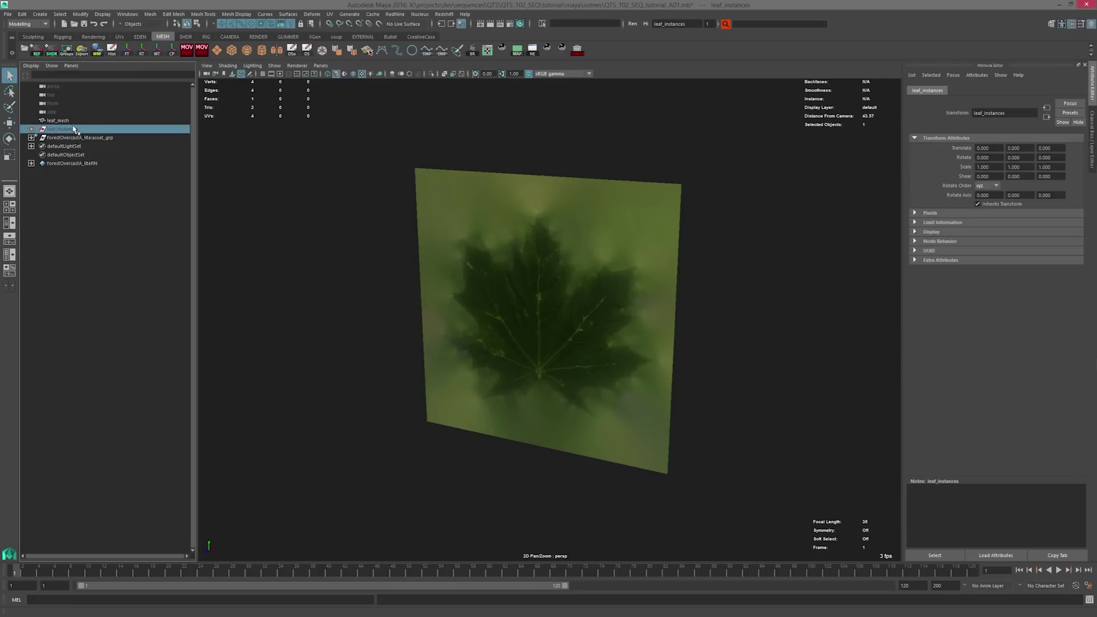
pyautogui.hotkey('shift', 'h')
# Frame the whole row of leaf instances in perspective and render it with Redshift.
pyautogui.keyDown('alt'); pyautogui.moveTo(609, 360); pyautogui.dragTo(691, 307, button='right'); pyautogui.keyUp('alt')
pyautogui.keyDown('alt'); pyautogui.moveTo(691, 307); pyautogui.dragTo(625, 360, button='middle'); pyautogui.keyUp('alt')
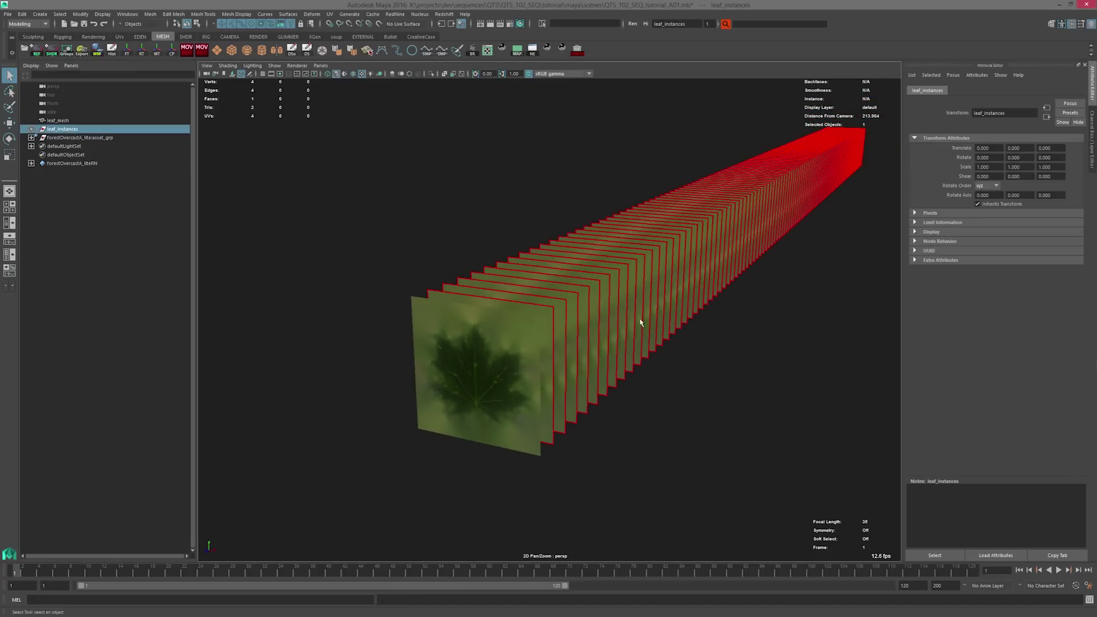
pyautogui.keyDown('alt'); pyautogui.moveTo(640, 323); pyautogui.dragTo(734, 246, button='right'); pyautogui.keyUp('alt')
pyautogui.keyDown('alt'); pyautogui.moveTo(734, 245); pyautogui.dragTo(695, 266, button='middle'); pyautogui.keyUp('alt')
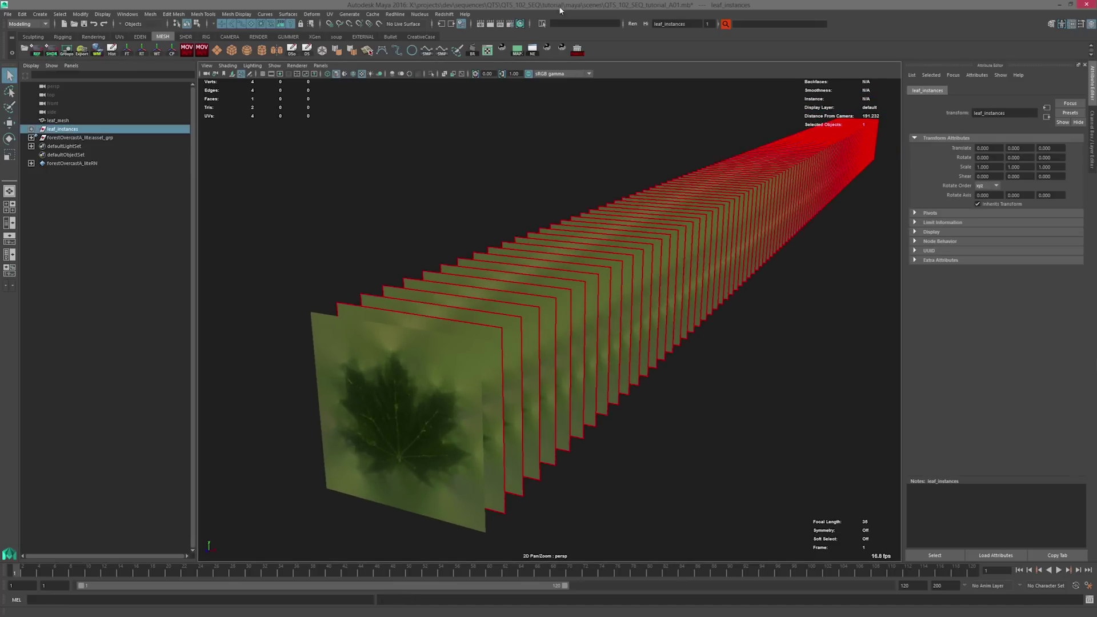
pyautogui.click(490, 24)
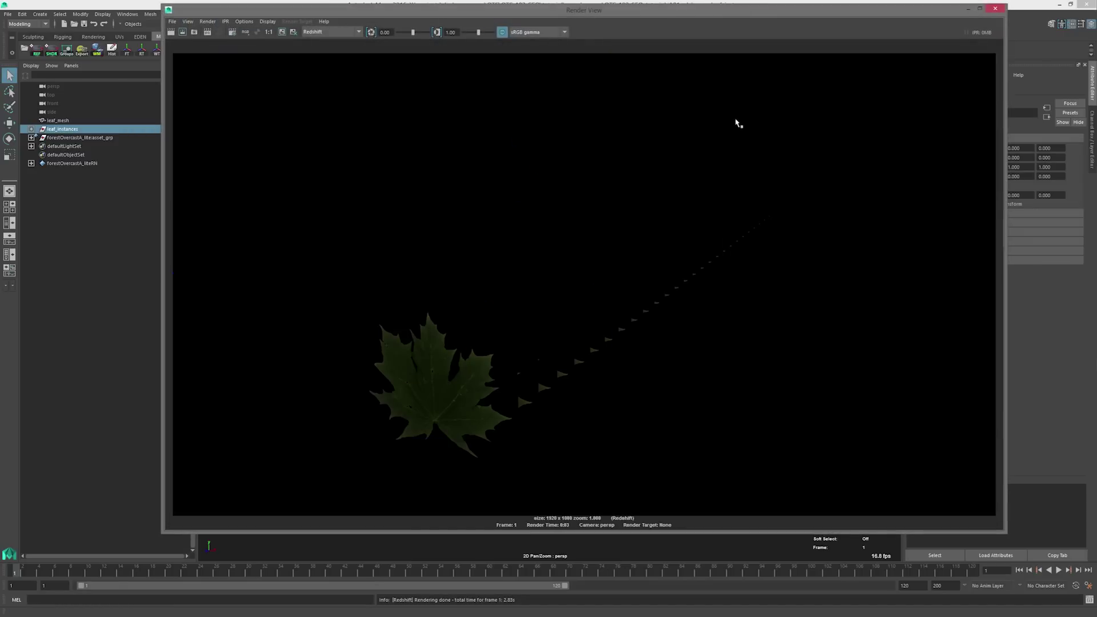
pyautogui.moveTo(652, 10); pyautogui.dragTo(649, 37)
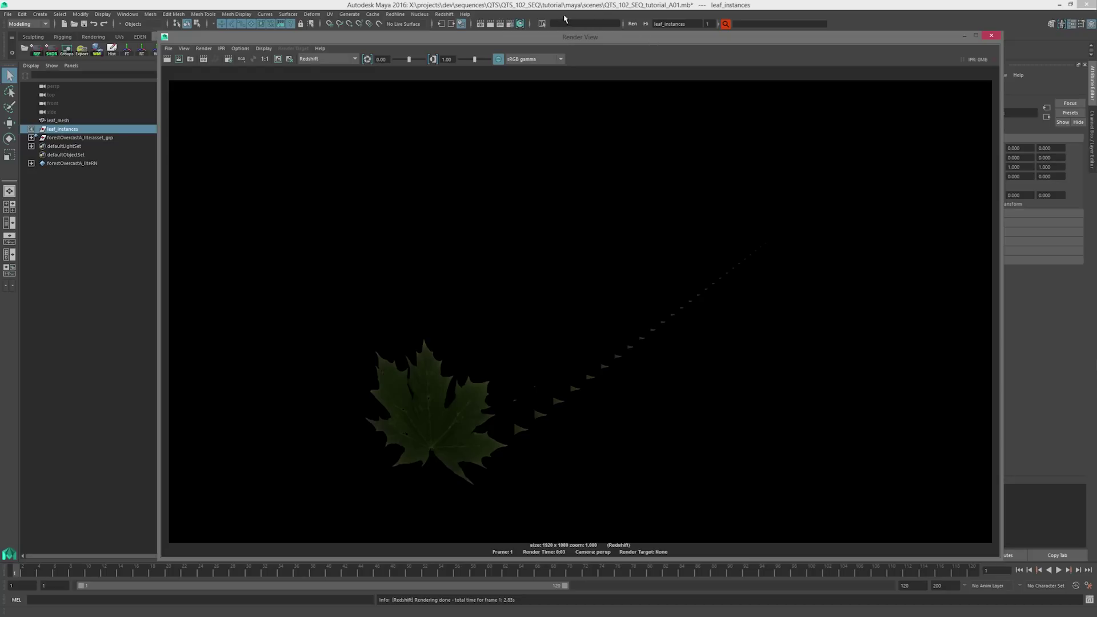
# Set the Redshift maximum trace depth to 16 for reflection, refraction and combined in the Render Settings.
pyautogui.click(510, 23)
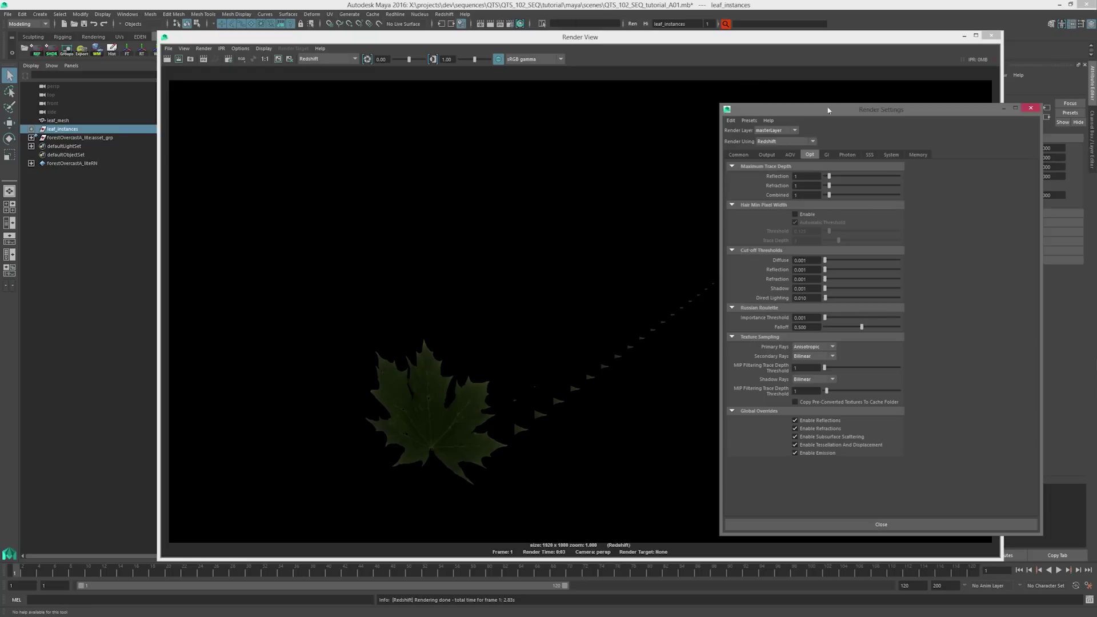
pyautogui.moveTo(887, 112); pyautogui.dragTo(858, 95)
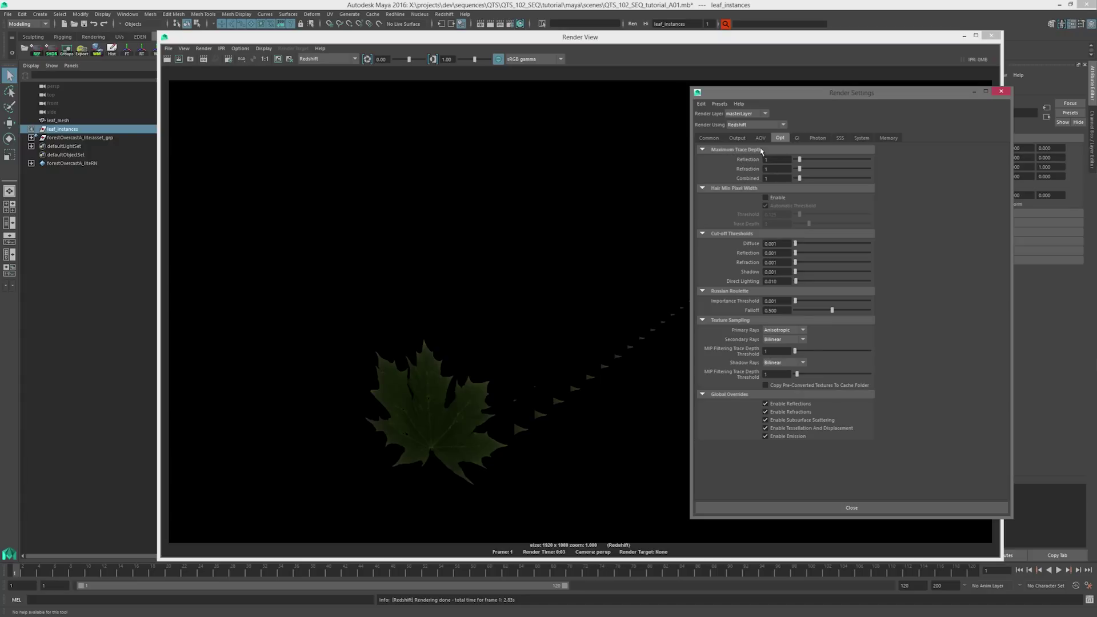
pyautogui.click(544, 224)
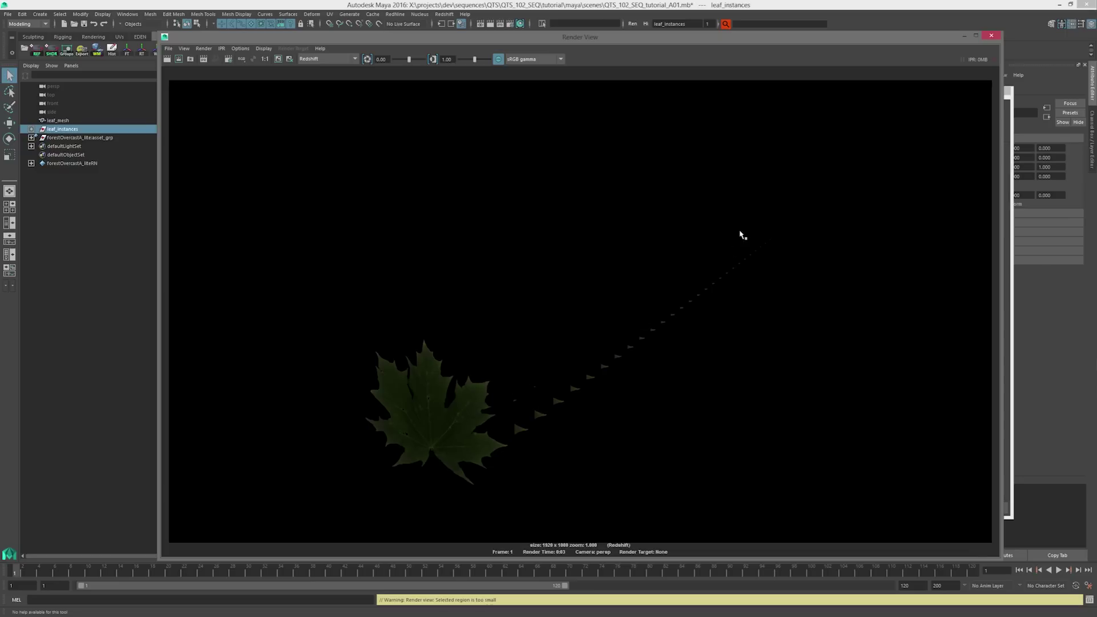
pyautogui.moveTo(733, 39); pyautogui.dragTo(641, 22)
pyautogui.moveTo(934, 92); pyautogui.dragTo(965, 88)
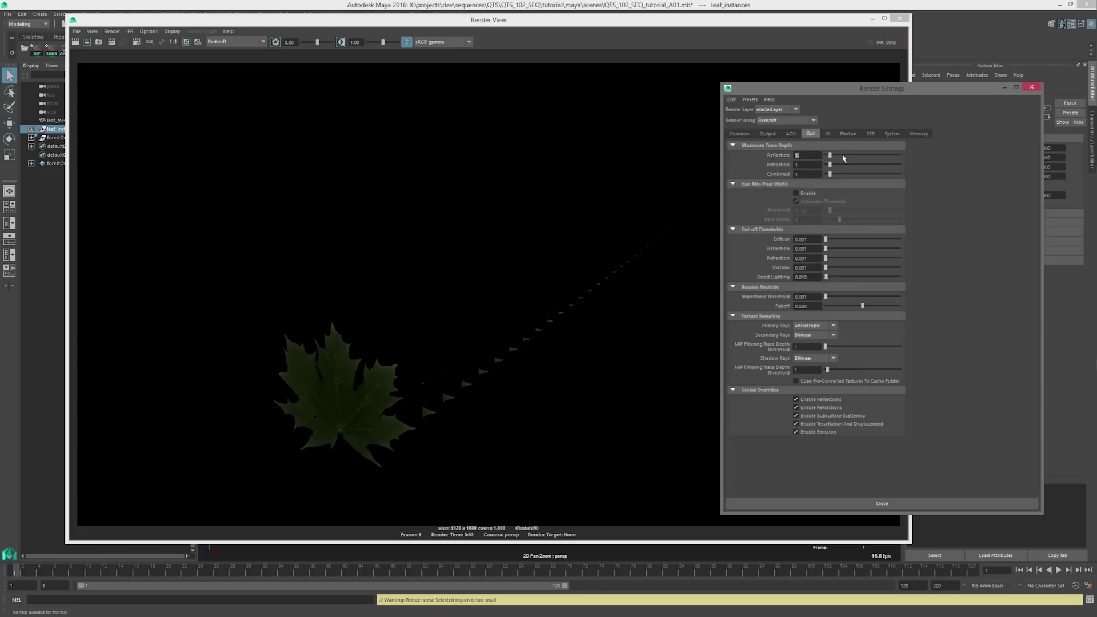
pyautogui.moveTo(846, 157); pyautogui.dragTo(890, 160)
pyautogui.click(205, 100)
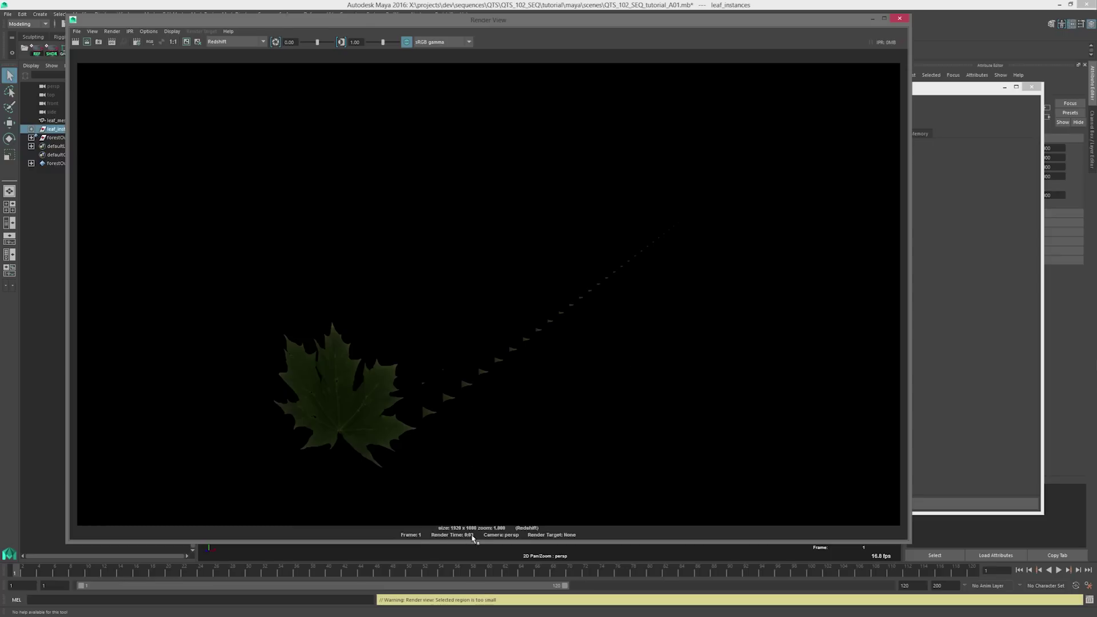
pyautogui.click(955, 195)
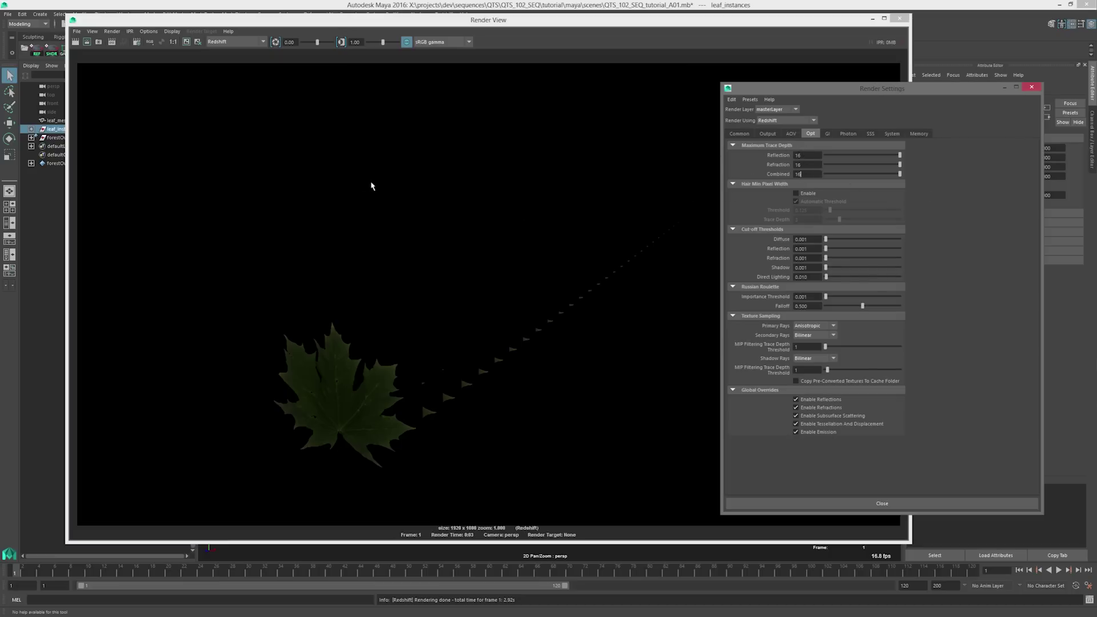
# Re-render the row of leaf instances using the raised trace depth.
pyautogui.click(94, 68)
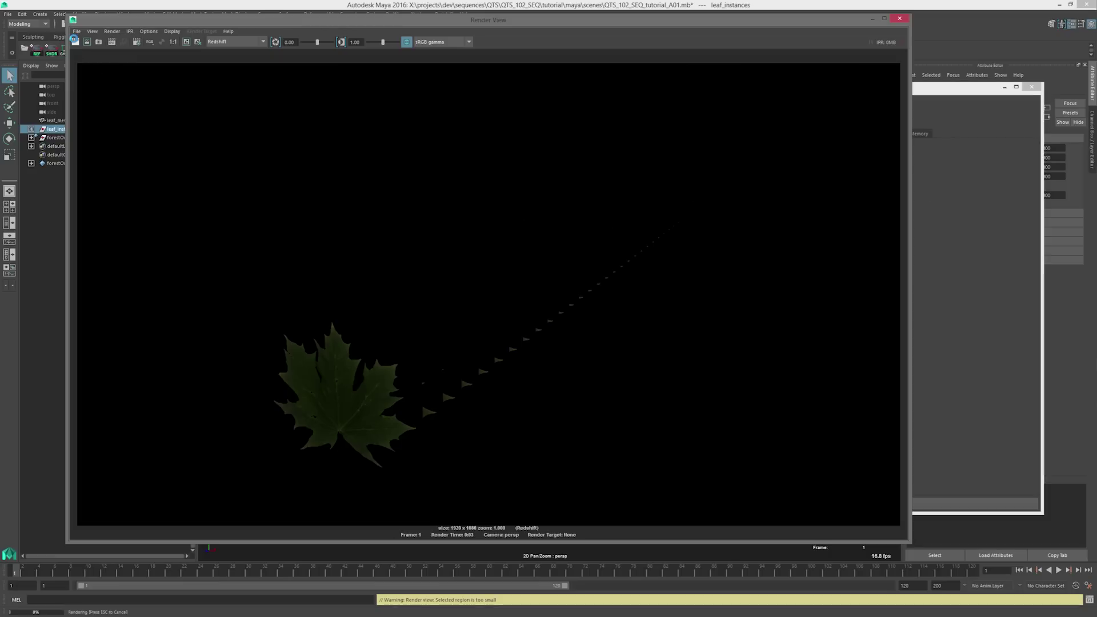
pyautogui.click(74, 42)
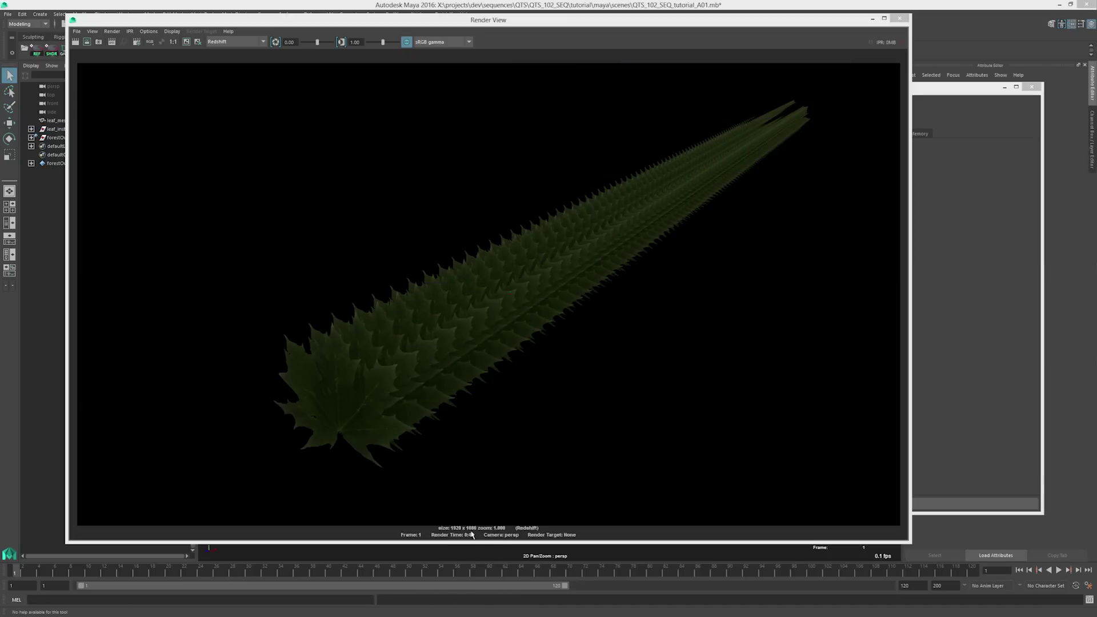
pyautogui.click(969, 215)
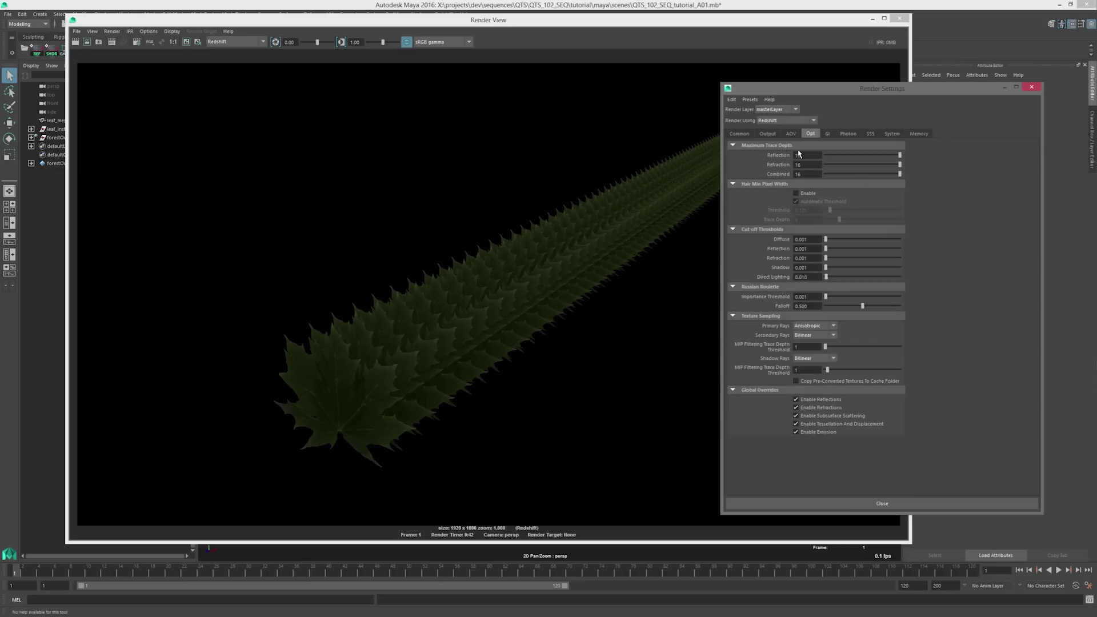
# Inspect the rendered row of leaves up close at its far end, and close the Render View and Render Settings.
pyautogui.click(628, 167)
pyautogui.scroll(2, 828, 93)
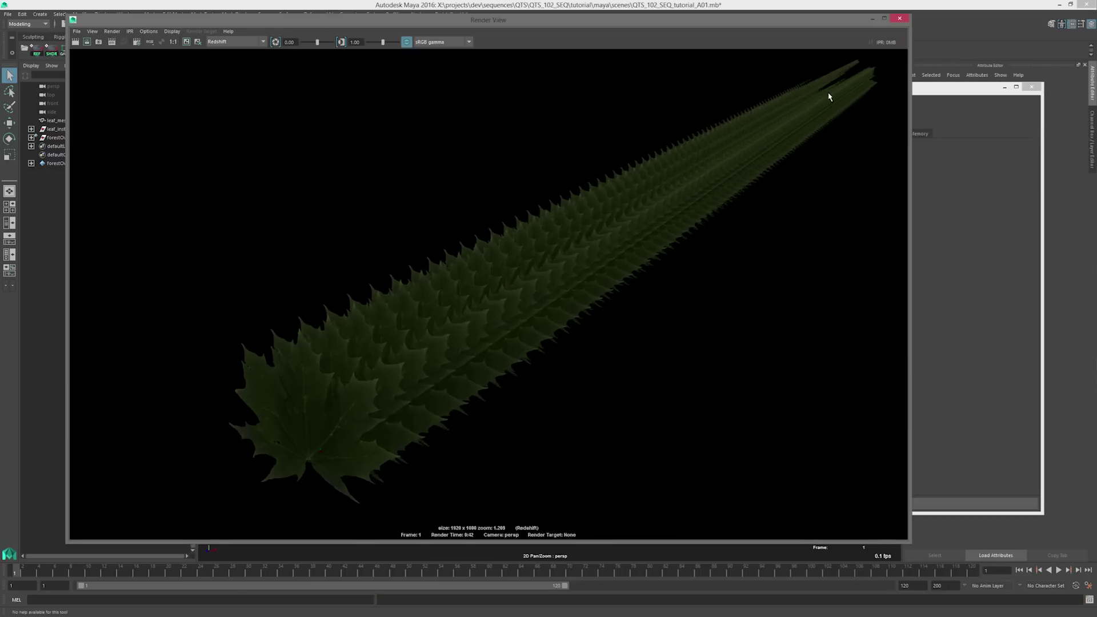
pyautogui.keyDown('alt'); pyautogui.moveTo(832, 99); pyautogui.dragTo(512, 319, button='middle'); pyautogui.keyUp('alt')
pyautogui.scroll(1, 610, 207)
pyautogui.scroll(1, 611, 211)
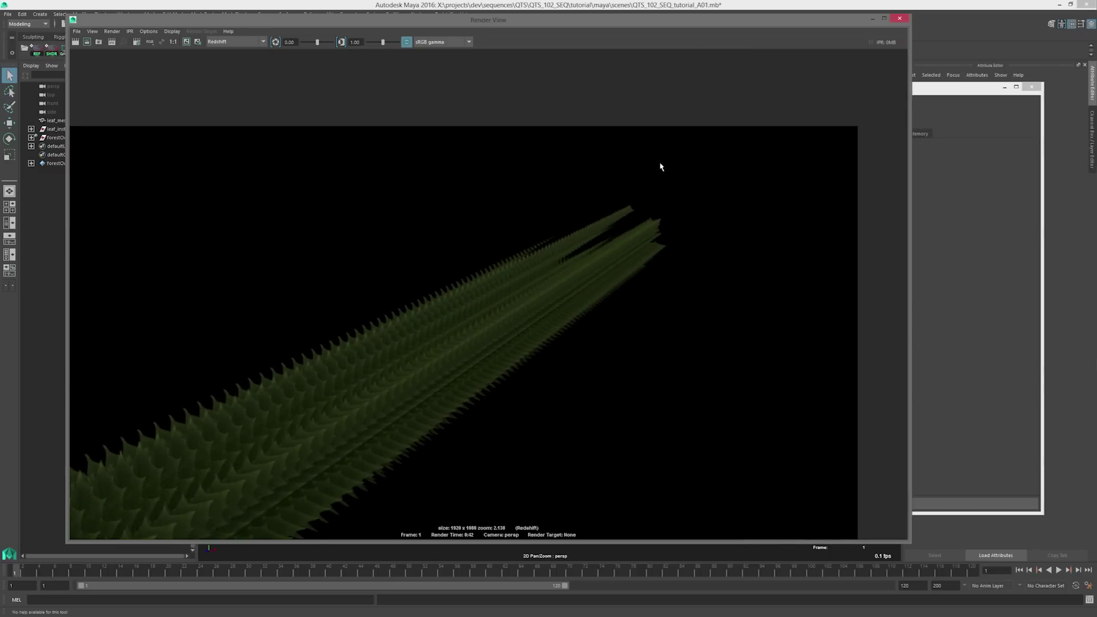
pyautogui.scroll(-2, 640, 217)
pyautogui.keyDown('alt'); pyautogui.moveTo(590, 317); pyautogui.dragTo(776, 165, button='middle'); pyautogui.keyUp('alt')
pyautogui.scroll(-1, 715, 202)
pyautogui.keyDown('alt'); pyautogui.moveTo(593, 279); pyautogui.dragTo(628, 263, button='middle'); pyautogui.keyUp('alt')
pyautogui.scroll(-1, 667, 257)
pyautogui.scroll(-1, 671, 232)
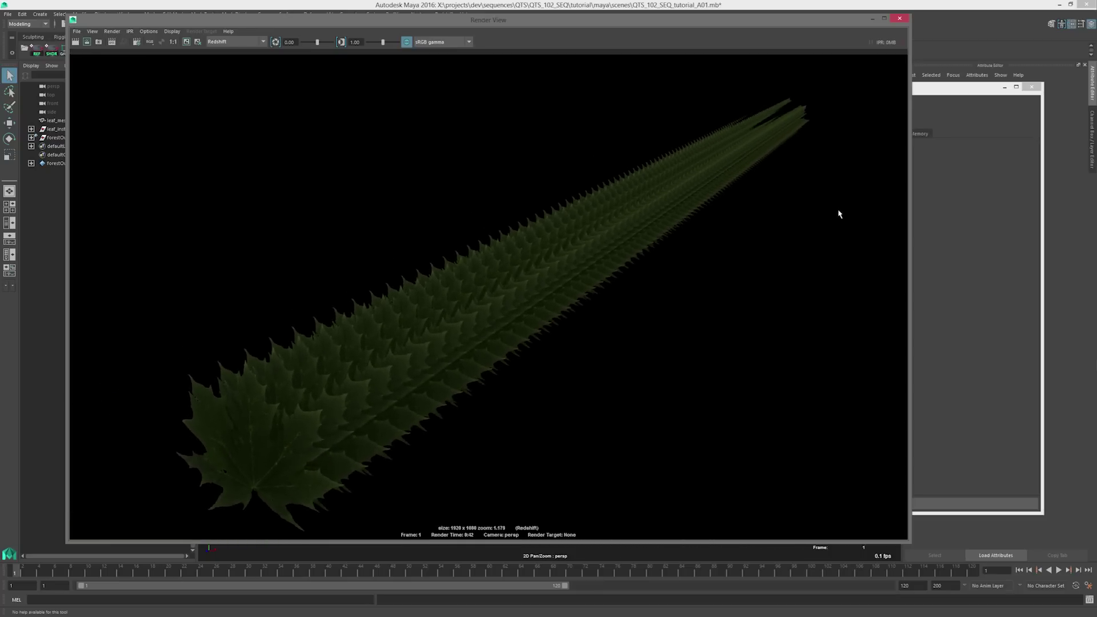
pyautogui.click(901, 20)
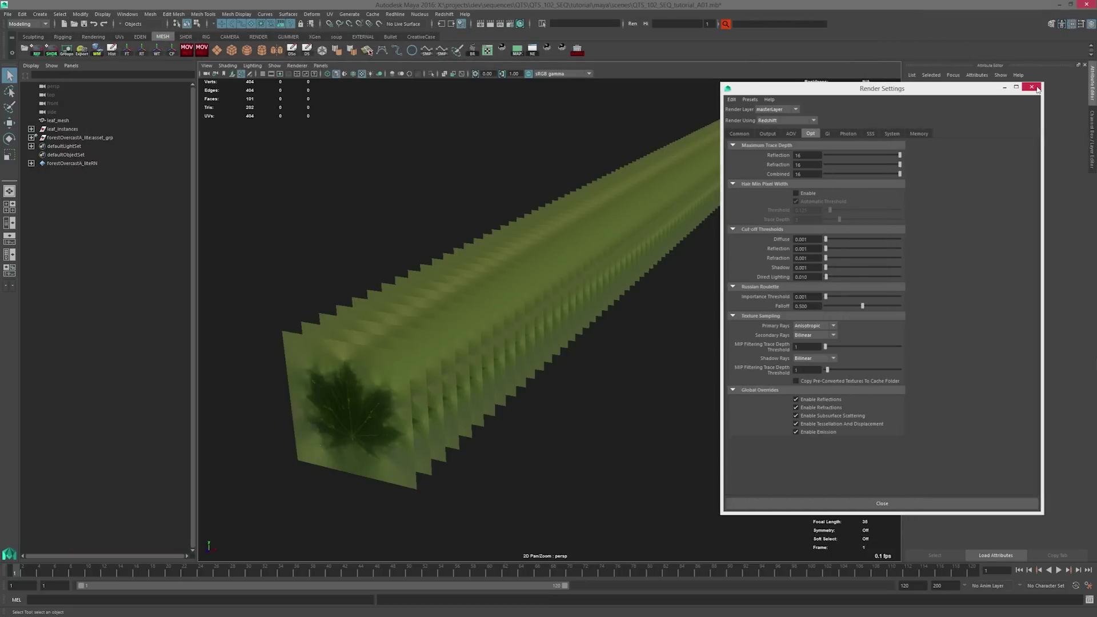
pyautogui.click(1032, 87)
# Create a RedshiftSprite node in the Hypershade graph near rsMaterial1.
pyautogui.click(521, 24)
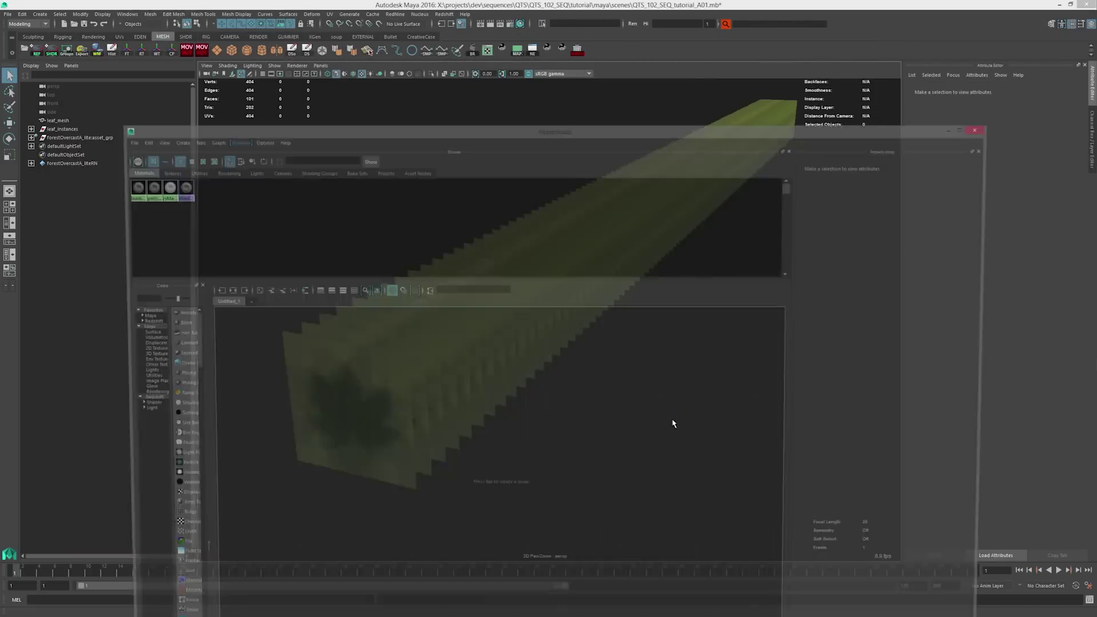
pyautogui.keyDown('alt'); pyautogui.moveTo(584, 370); pyautogui.dragTo(636, 391, button='middle'); pyautogui.keyUp('alt')
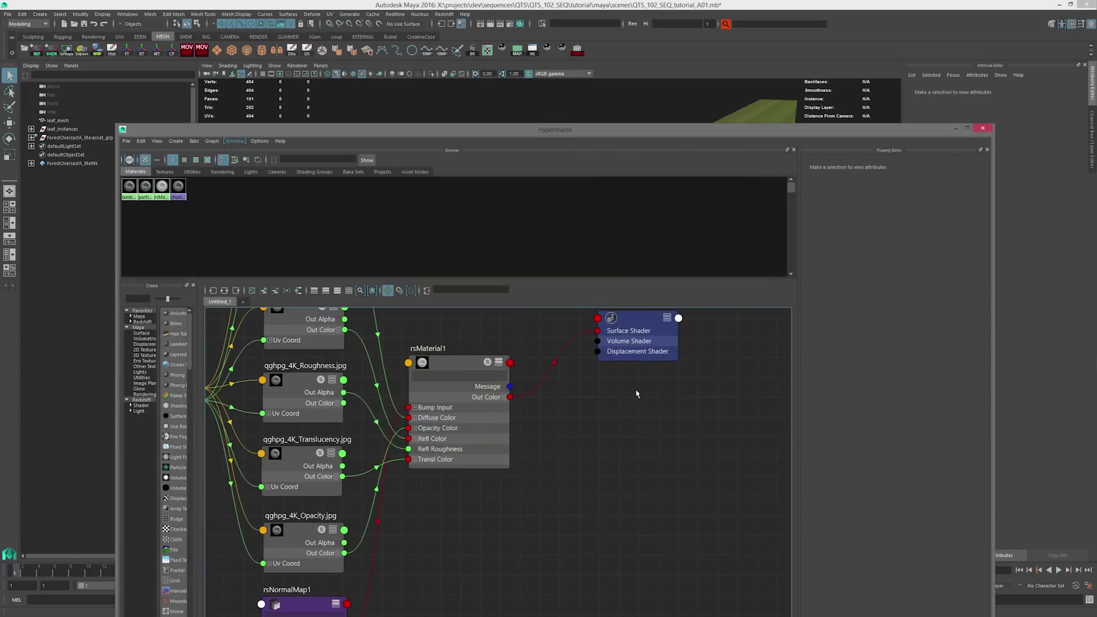
pyautogui.press('Tab')
pyautogui.write('RedshiftSprite')
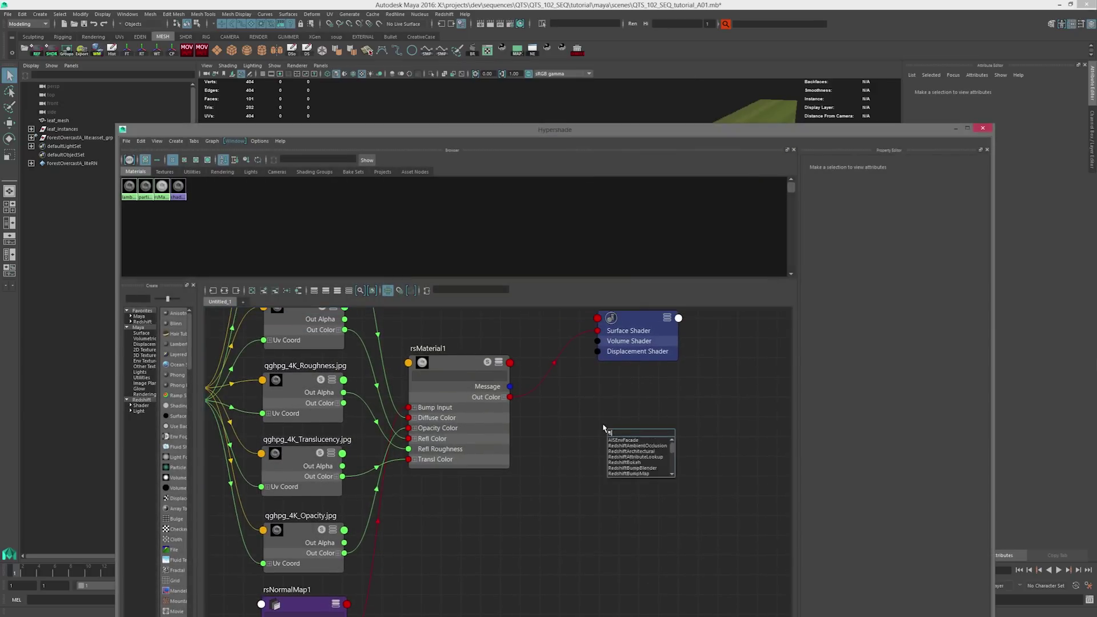
pyautogui.press('Return')
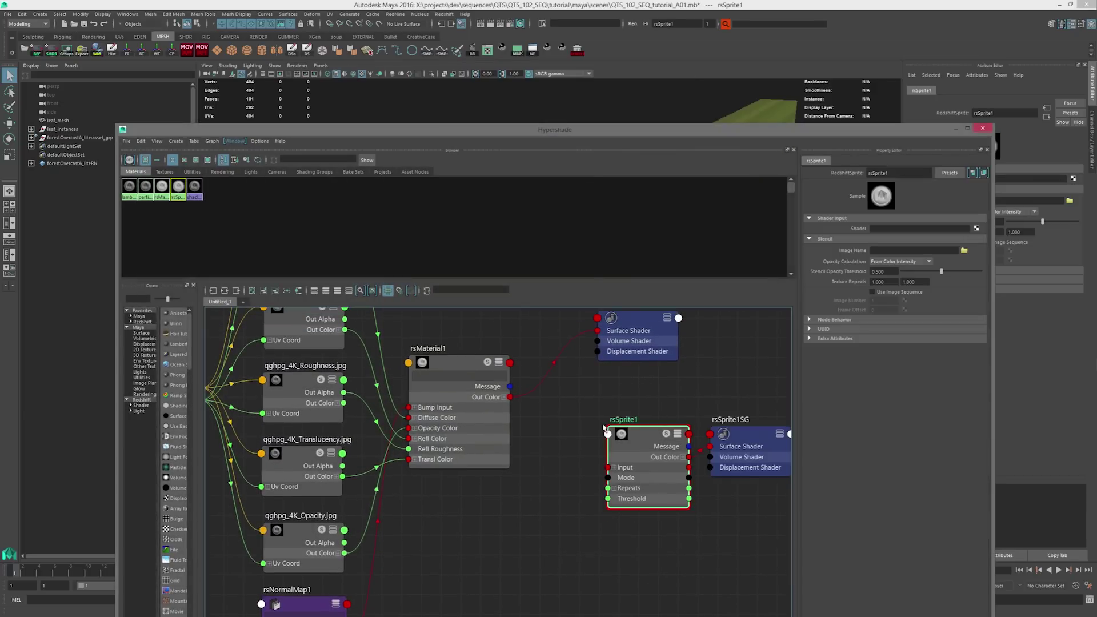
# Connect rsMaterial1 to the Shader input of the rsSprite1 node.
pyautogui.keyDown('alt'); pyautogui.moveTo(712, 355); pyautogui.dragTo(655, 369, button='middle'); pyautogui.keyUp('alt')
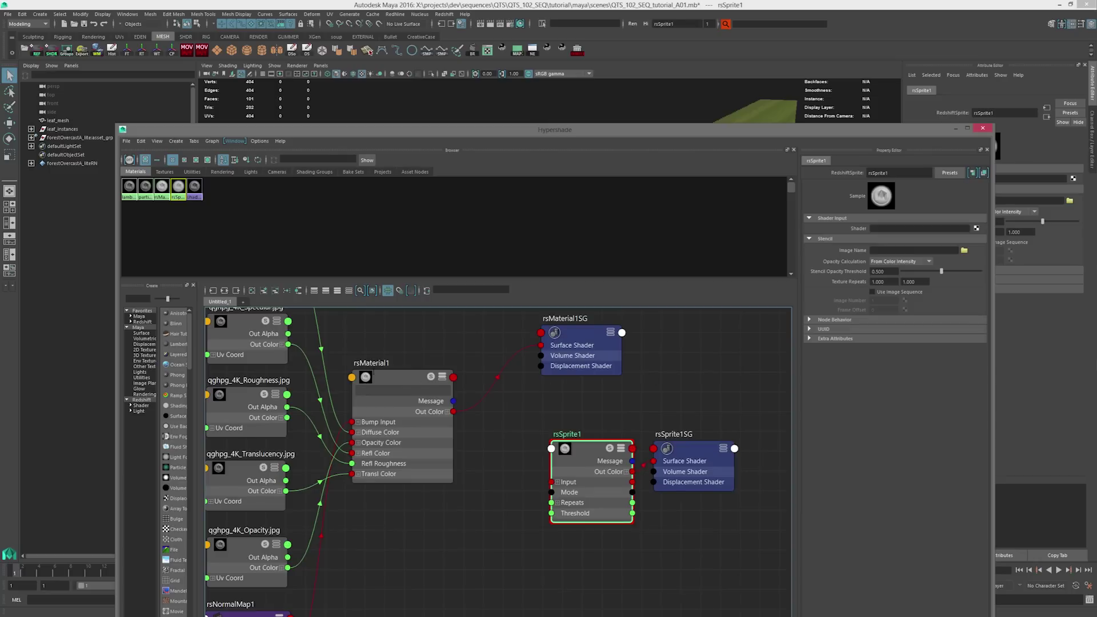
pyautogui.moveTo(388, 382); pyautogui.dragTo(862, 232, button='middle')
pyautogui.keyDown('alt'); pyautogui.moveTo(672, 394); pyautogui.dragTo(653, 395, button='middle'); pyautogui.keyUp('alt')
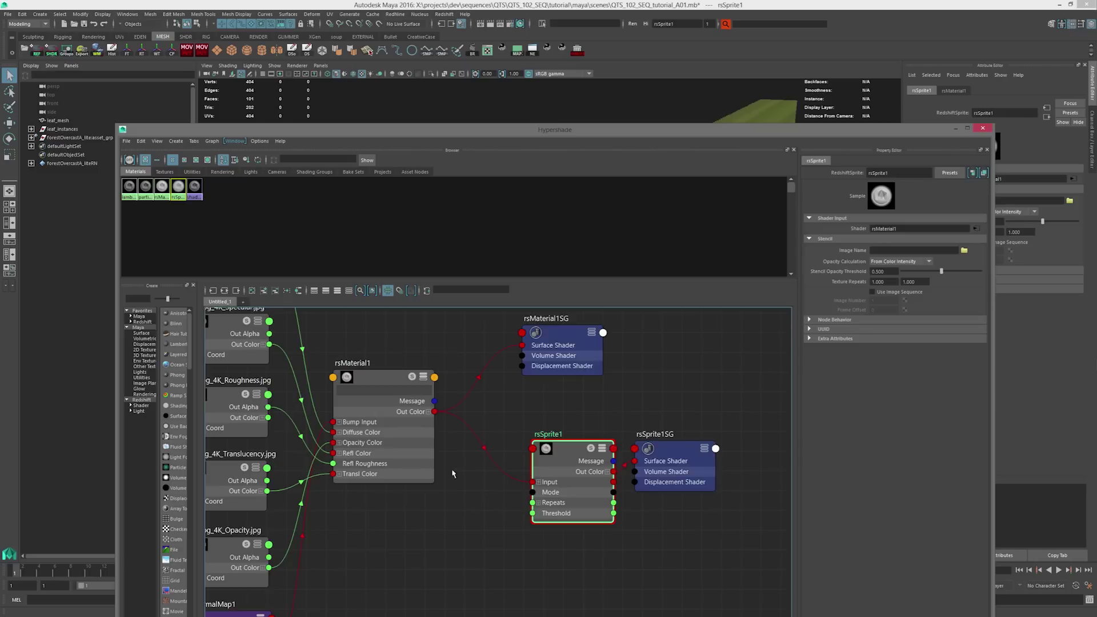
# Copy the image path of the qghpg_4K_Opacity.jpg file node into the stencil Image Name of rsSprite1.
pyautogui.keyDown('alt'); pyautogui.moveTo(344, 534); pyautogui.dragTo(459, 466, button='middle'); pyautogui.keyUp('alt')
pyautogui.click(342, 483)
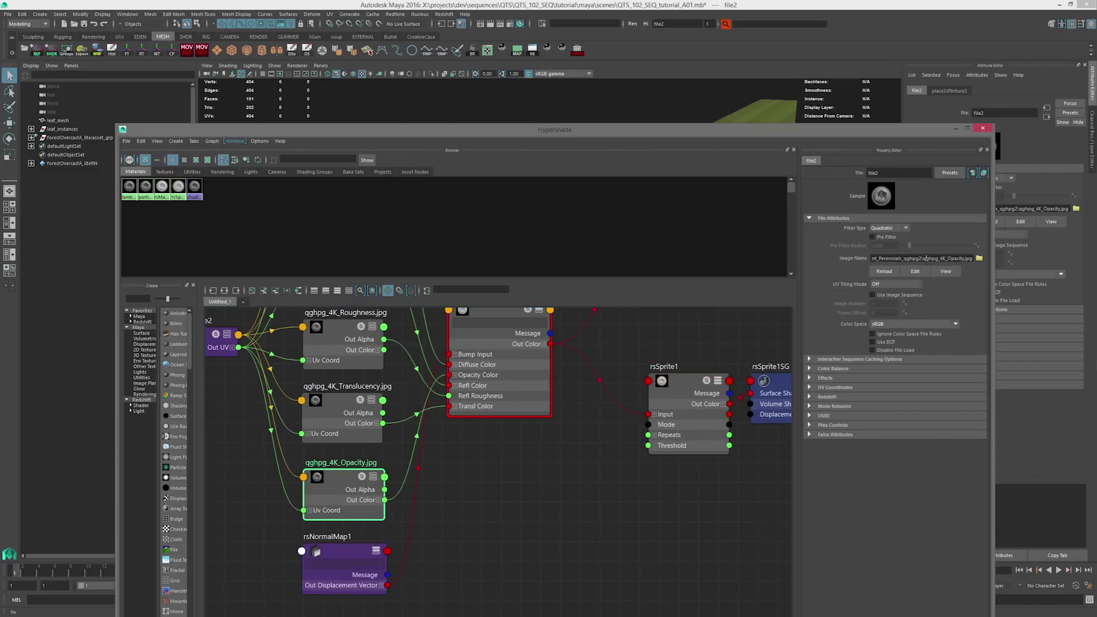
pyautogui.tripleClick(927, 262)
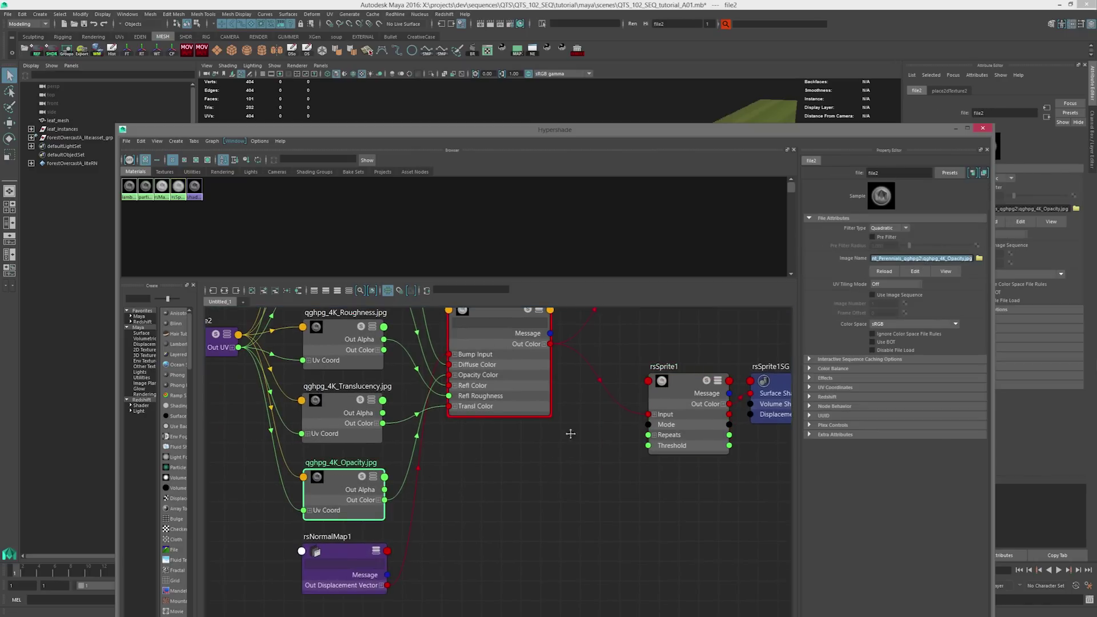
pyautogui.keyDown('alt'); pyautogui.moveTo(569, 433); pyautogui.dragTo(463, 467, button='middle'); pyautogui.keyUp('alt')
pyautogui.click(544, 426)
pyautogui.click(897, 250)
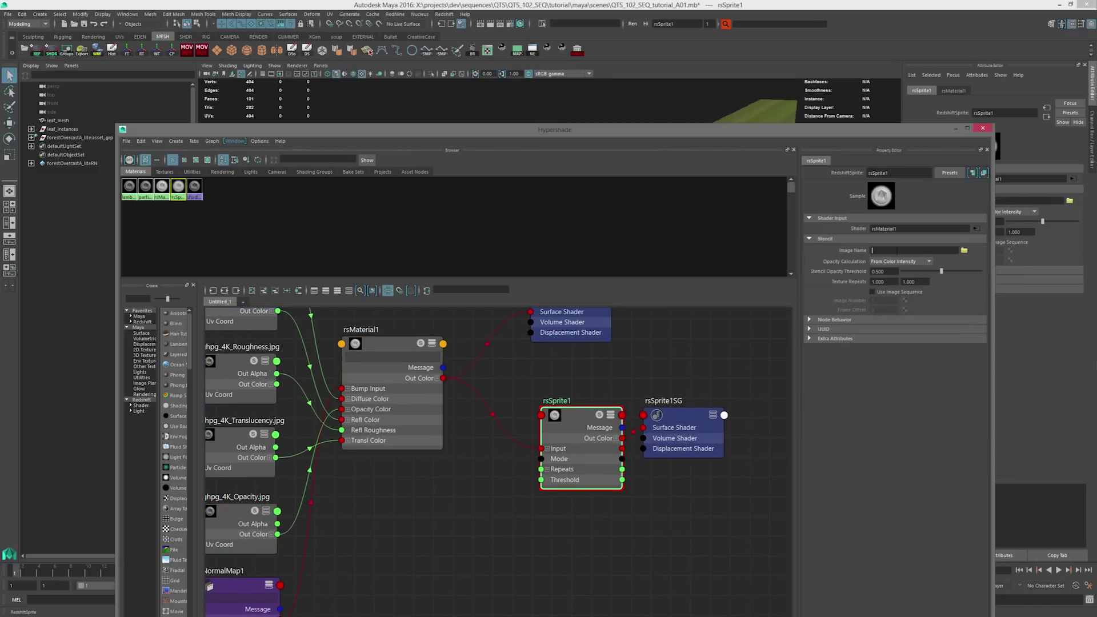
pyautogui.hotkey('ctrl', 'v')
pyautogui.press('Return')
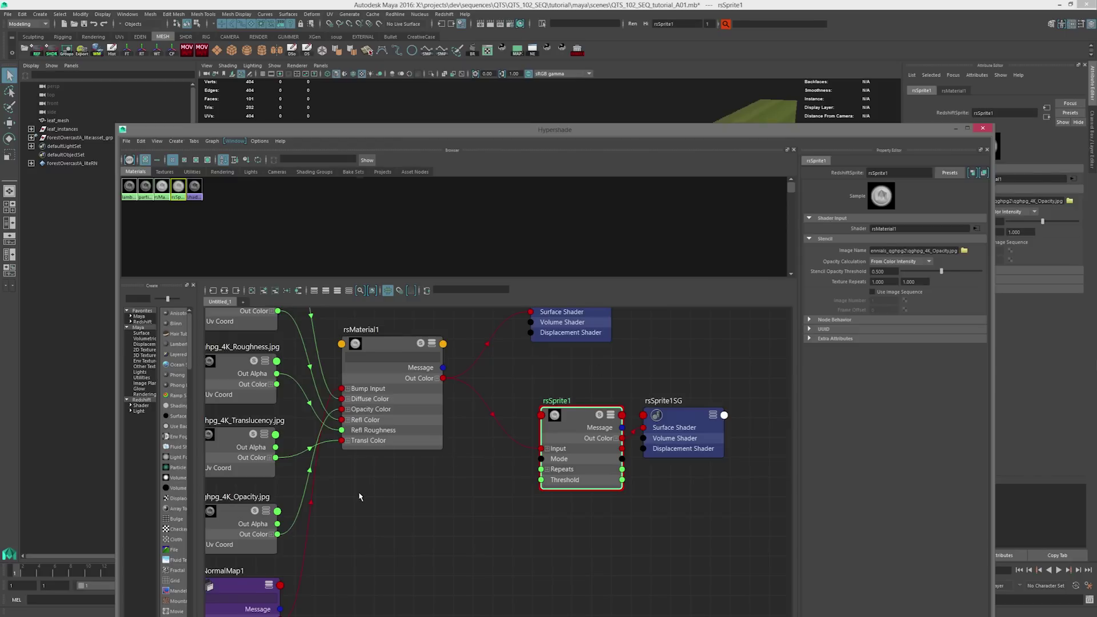
# Review the Opacity Calculation options of rsSprite1, leaving From Color Intensity selected, and close the Hypershade.
pyautogui.keyDown('alt'); pyautogui.moveTo(359, 497); pyautogui.dragTo(408, 475, button='middle'); pyautogui.keyUp('alt')
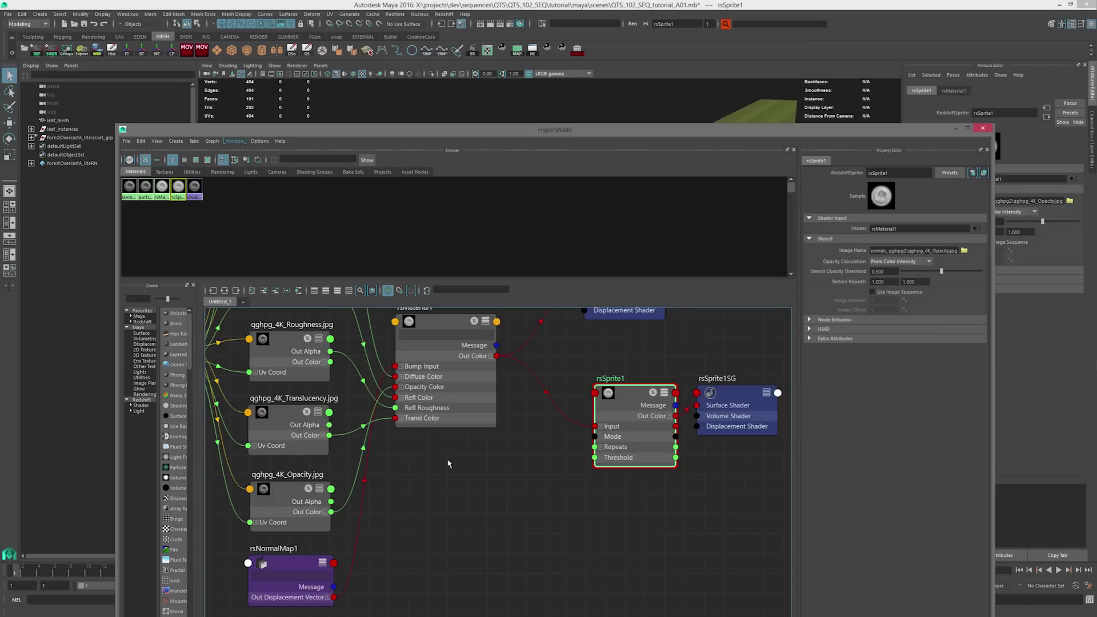
pyautogui.click(895, 261)
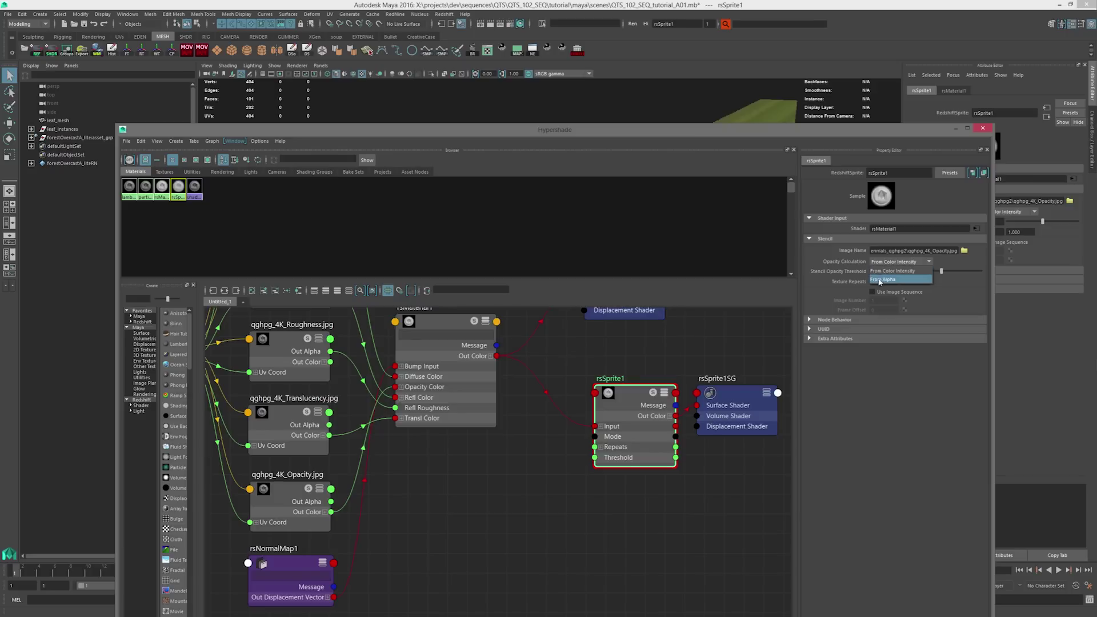
pyautogui.click(650, 354)
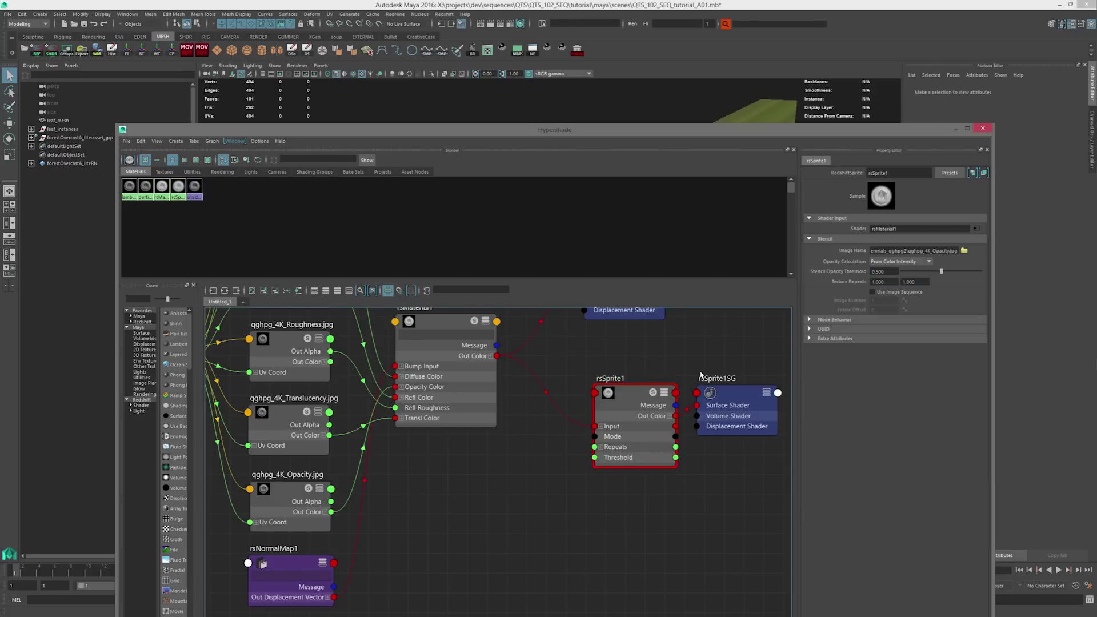
pyautogui.keyDown('alt'); pyautogui.moveTo(701, 373); pyautogui.dragTo(652, 421, button='middle'); pyautogui.keyUp('alt')
pyautogui.click(983, 129)
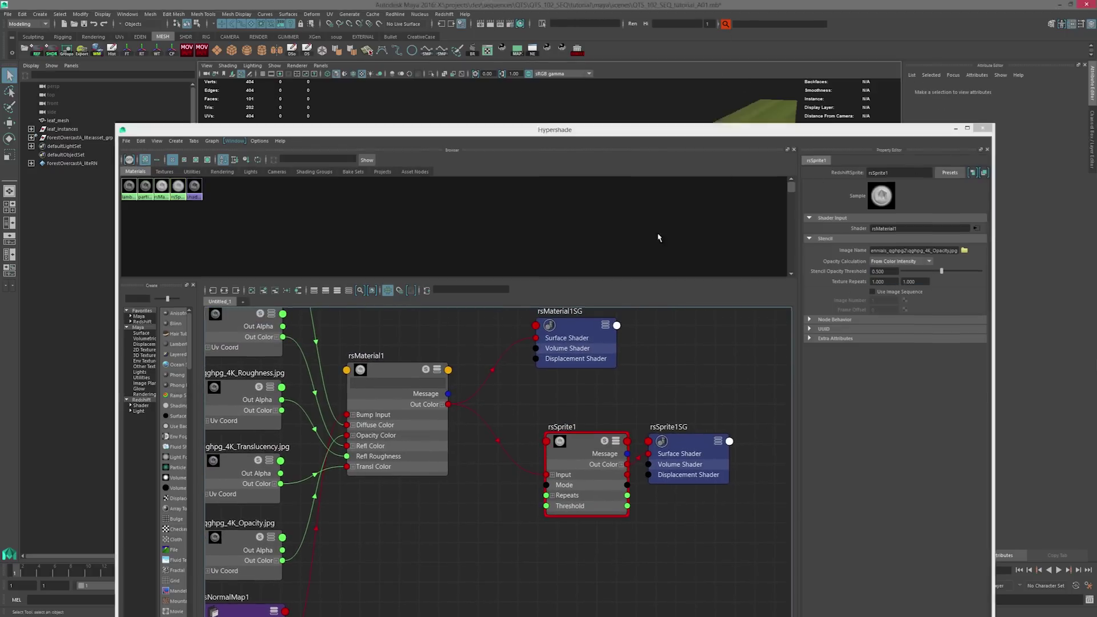
# Select all the leaf planes in the row, assign the existing rsSprite1 material to them, and clear the selection.
pyautogui.keyDown('alt'); pyautogui.moveTo(764, 335); pyautogui.dragTo(703, 327); pyautogui.keyUp('alt')
pyautogui.keyDown('alt'); pyautogui.moveTo(703, 327); pyautogui.dragTo(701, 325); pyautogui.keyUp('alt')
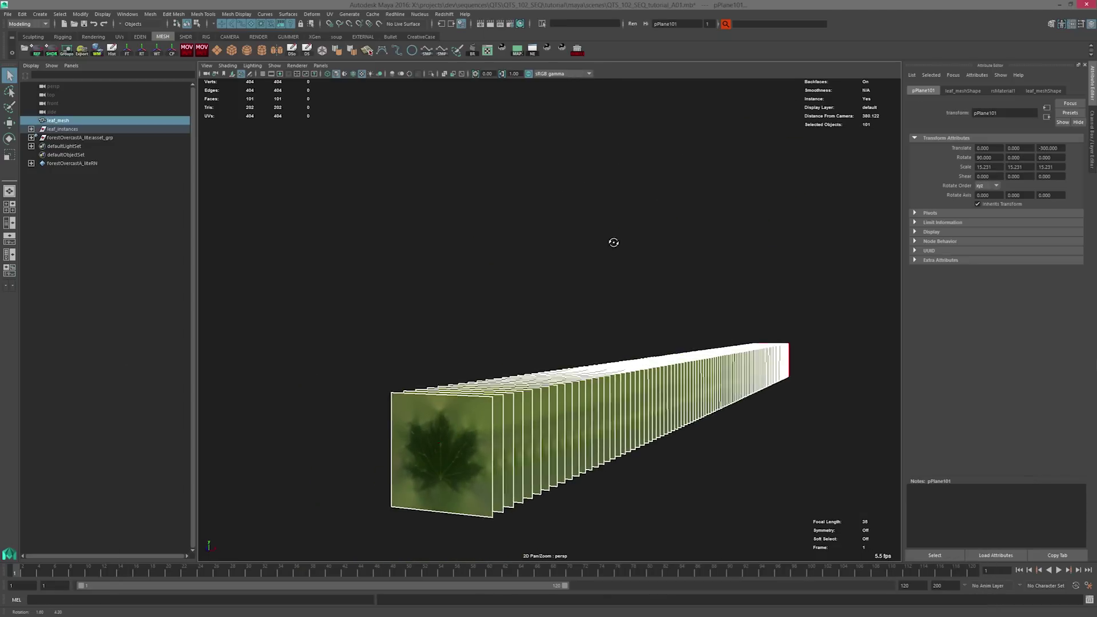
pyautogui.keyDown('alt'); pyautogui.moveTo(612, 242); pyautogui.dragTo(662, 366); pyautogui.keyUp('alt')
pyautogui.keyDown('alt'); pyautogui.moveTo(662, 366); pyautogui.dragTo(657, 303, button='middle'); pyautogui.keyUp('alt')
pyautogui.scroll(2, 610, 379)
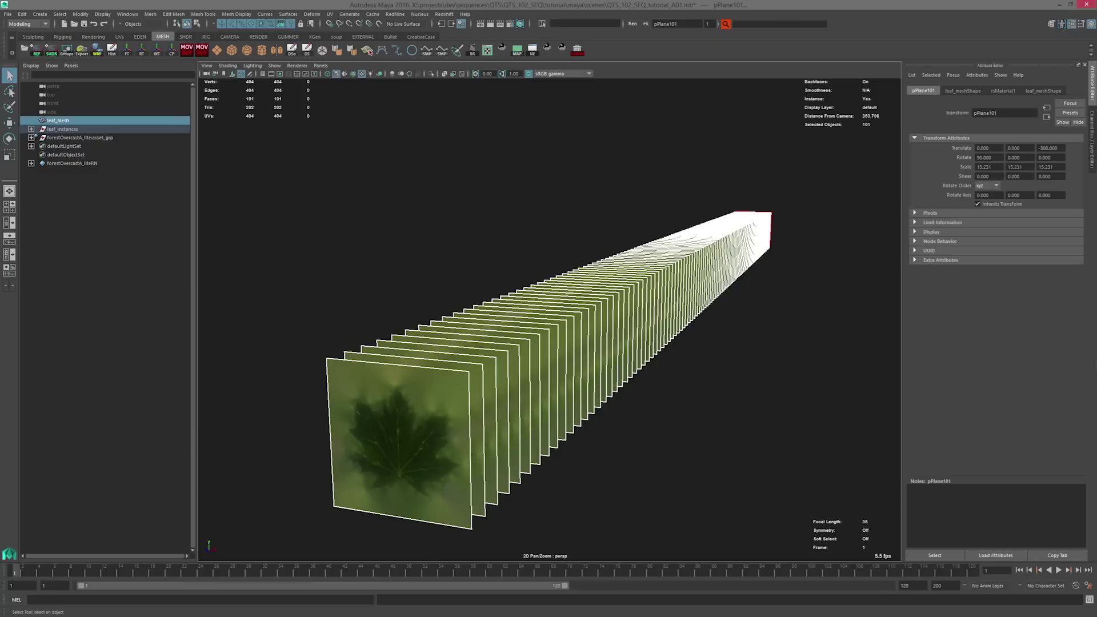
pyautogui.rightClick(615, 328)
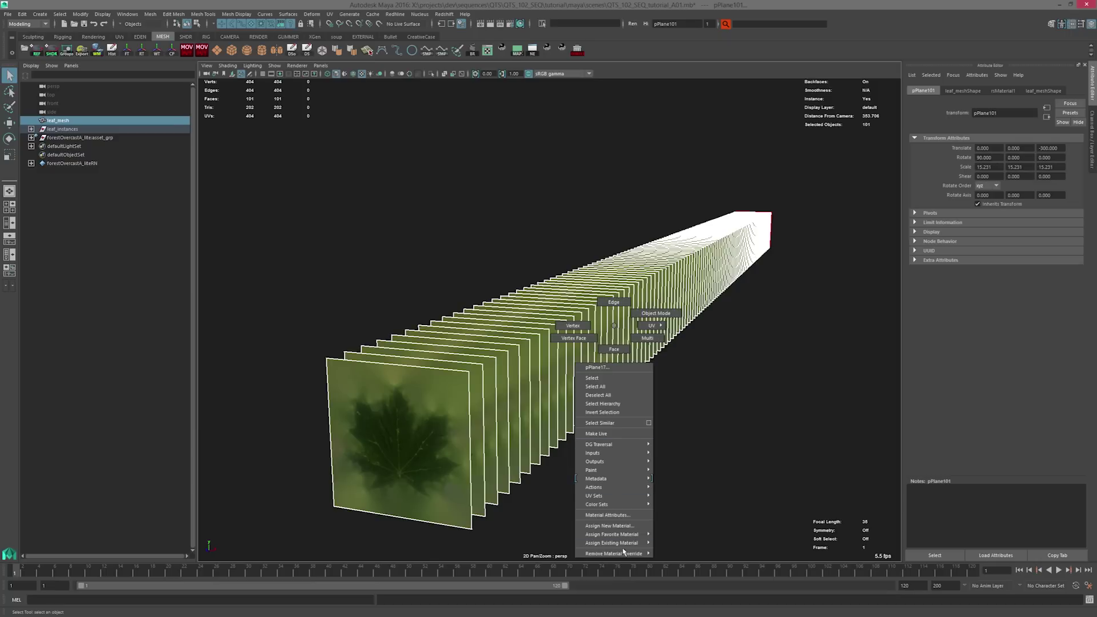
pyautogui.moveTo(626, 543)
pyautogui.click(691, 553)
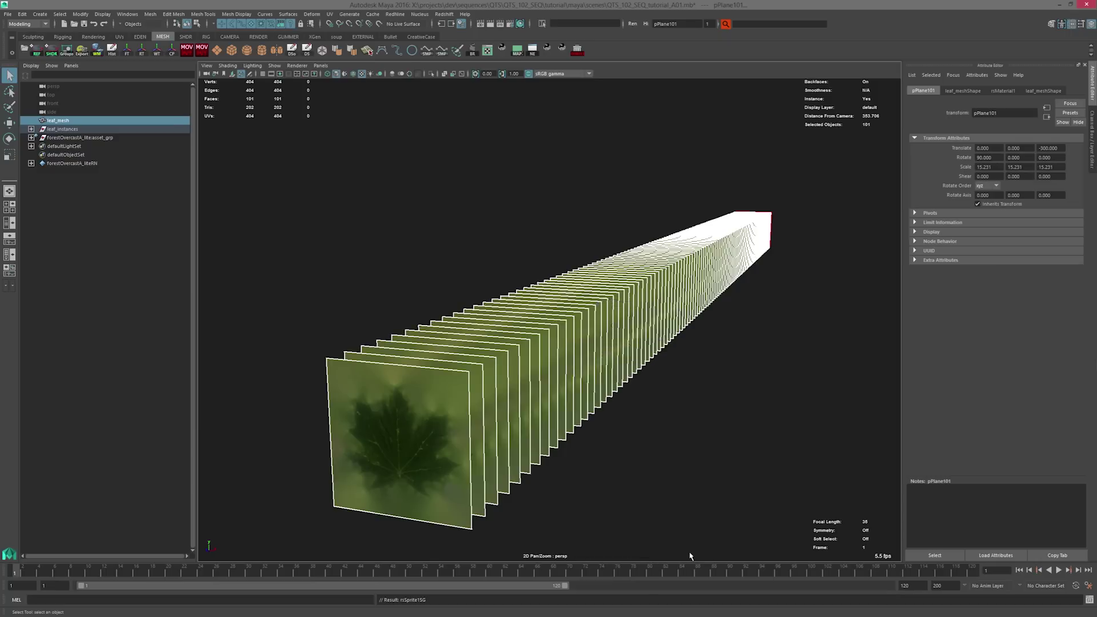
pyautogui.click(858, 265)
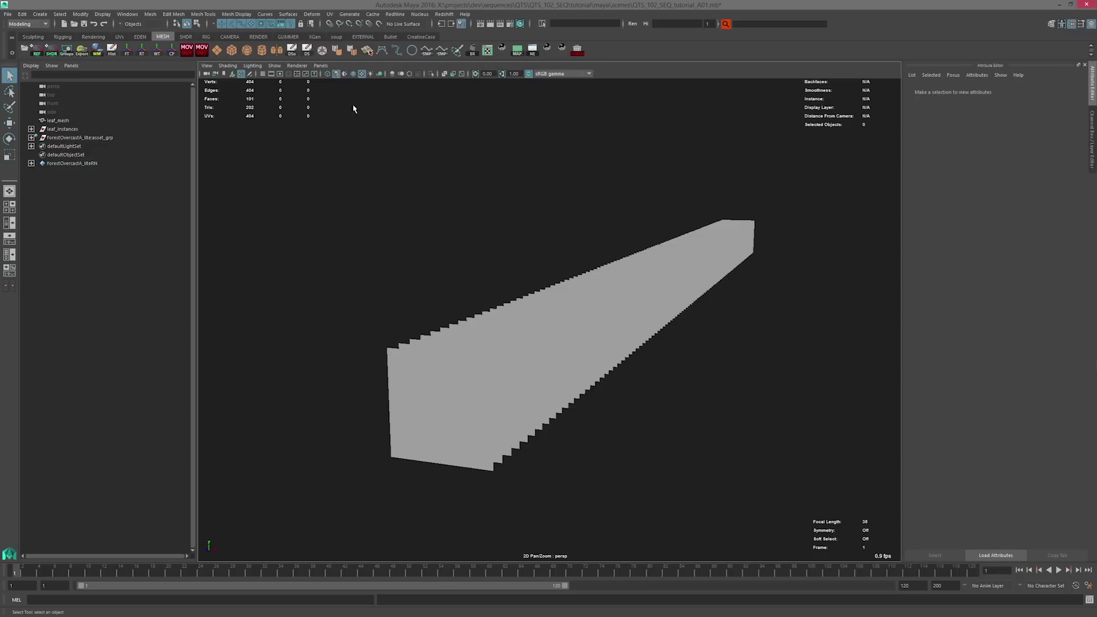
# Render the leaf row with the sprite material, inspect the result up close, and close the Render View.
pyautogui.keyDown('alt'); pyautogui.moveTo(809, 261); pyautogui.dragTo(808, 270, button='middle'); pyautogui.keyUp('alt')
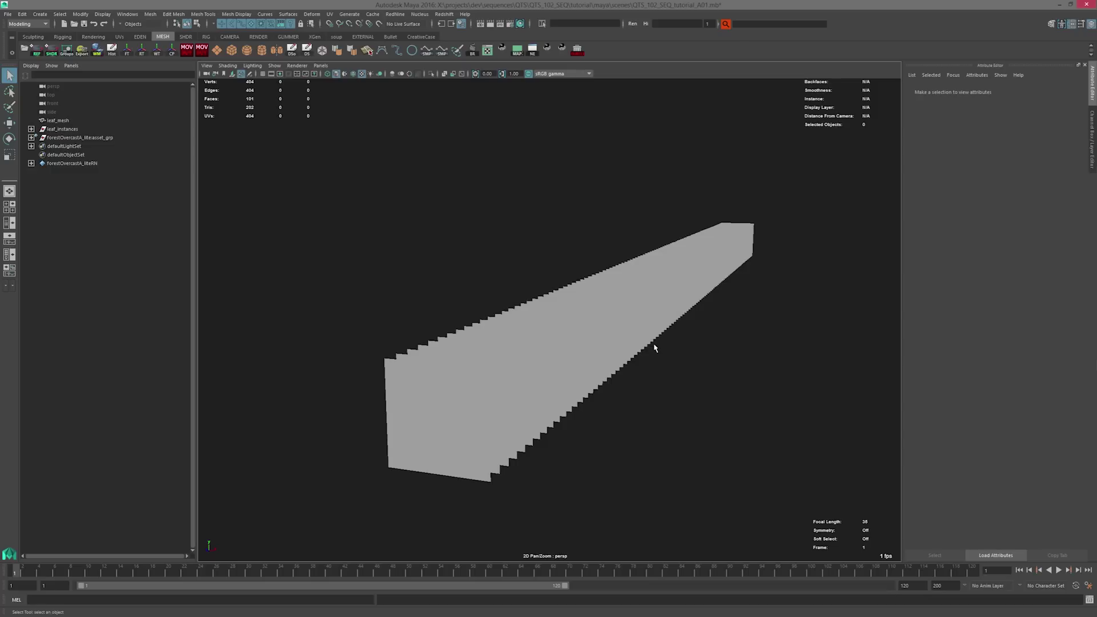
pyautogui.click(491, 26)
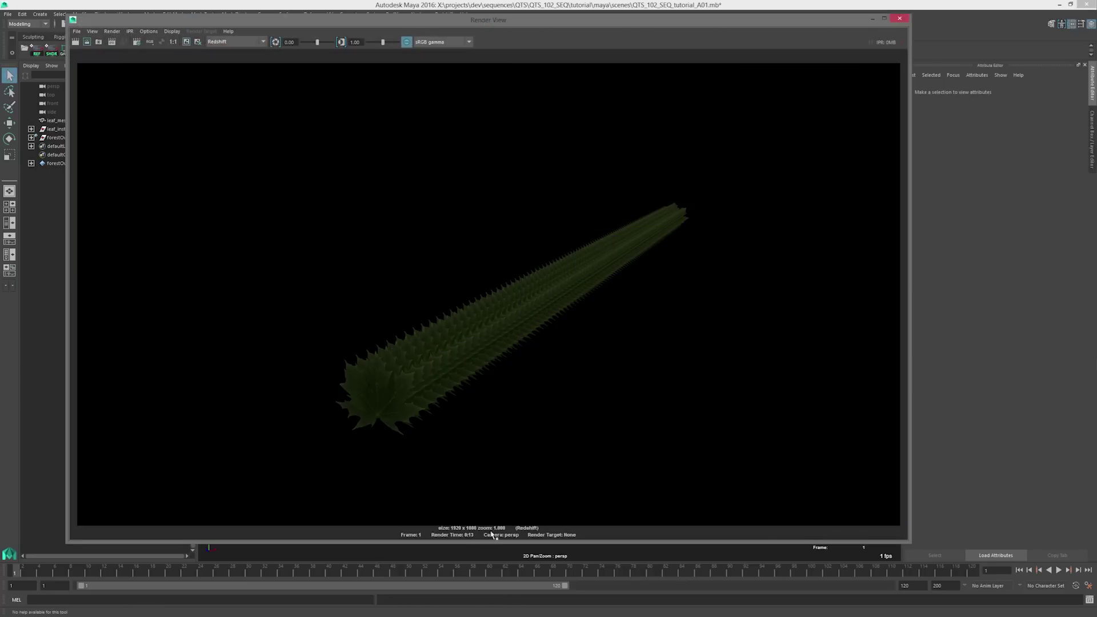
pyautogui.keyDown('alt'); pyautogui.moveTo(540, 277); pyautogui.dragTo(633, 294, button='right'); pyautogui.keyUp('alt')
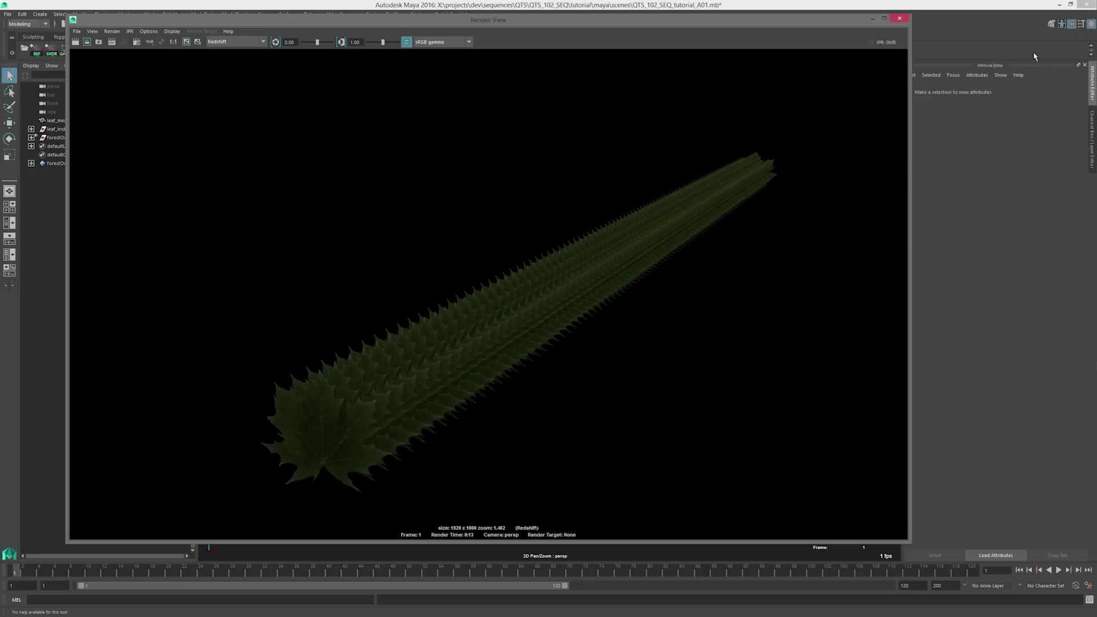
pyautogui.click(902, 17)
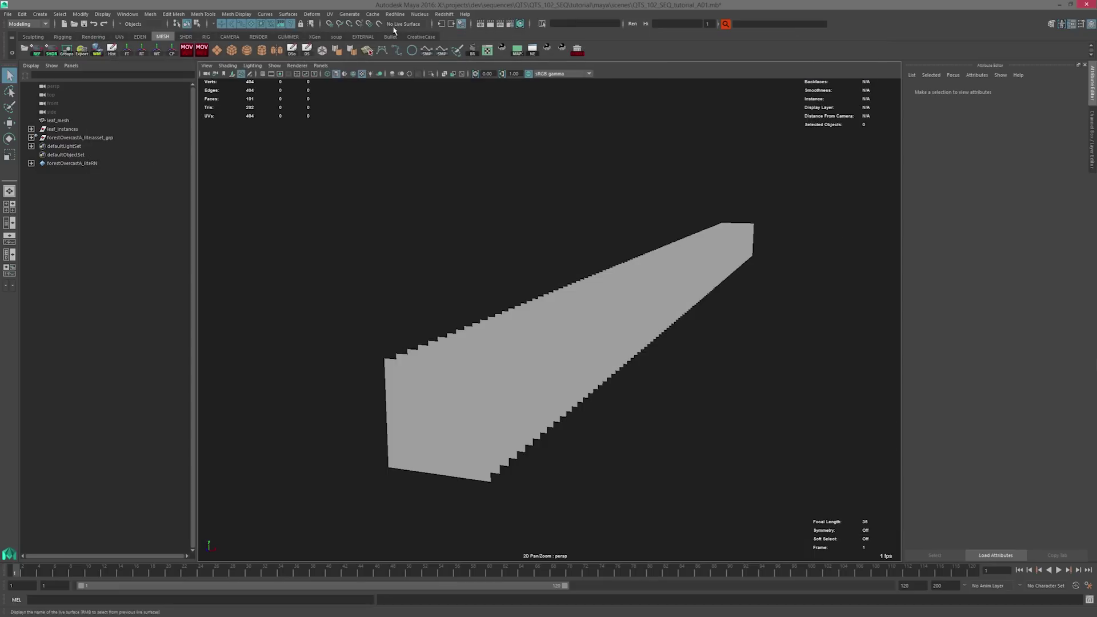
# Set the maximum trace depth for reflection, refraction and combined to 1 in the Redshift render settings and re-render the leaf row.
pyautogui.click(510, 24)
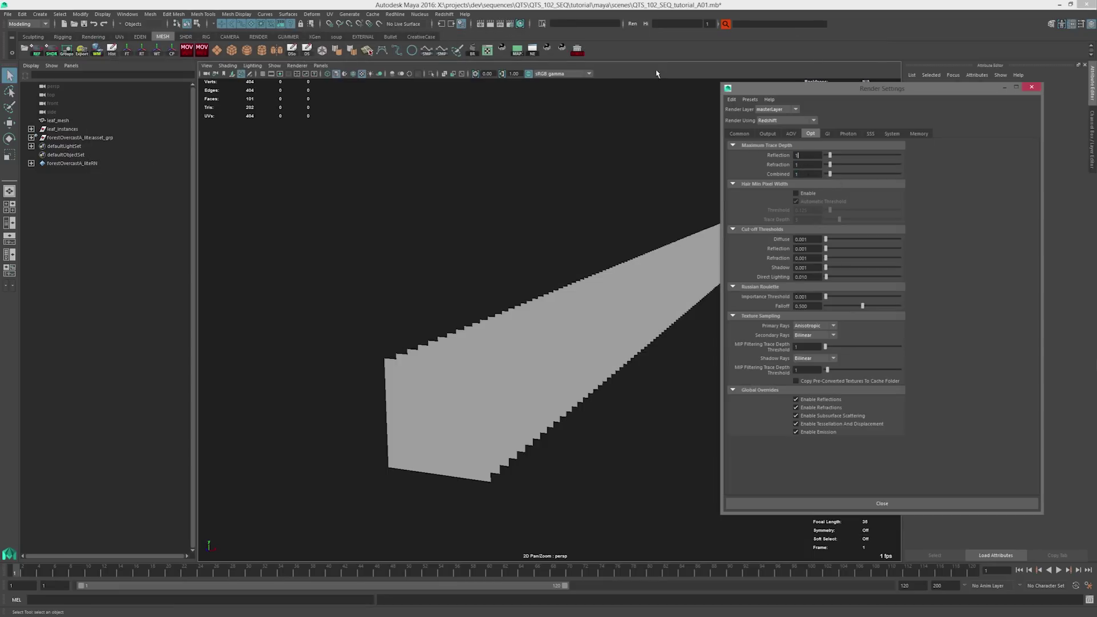
pyautogui.click(491, 24)
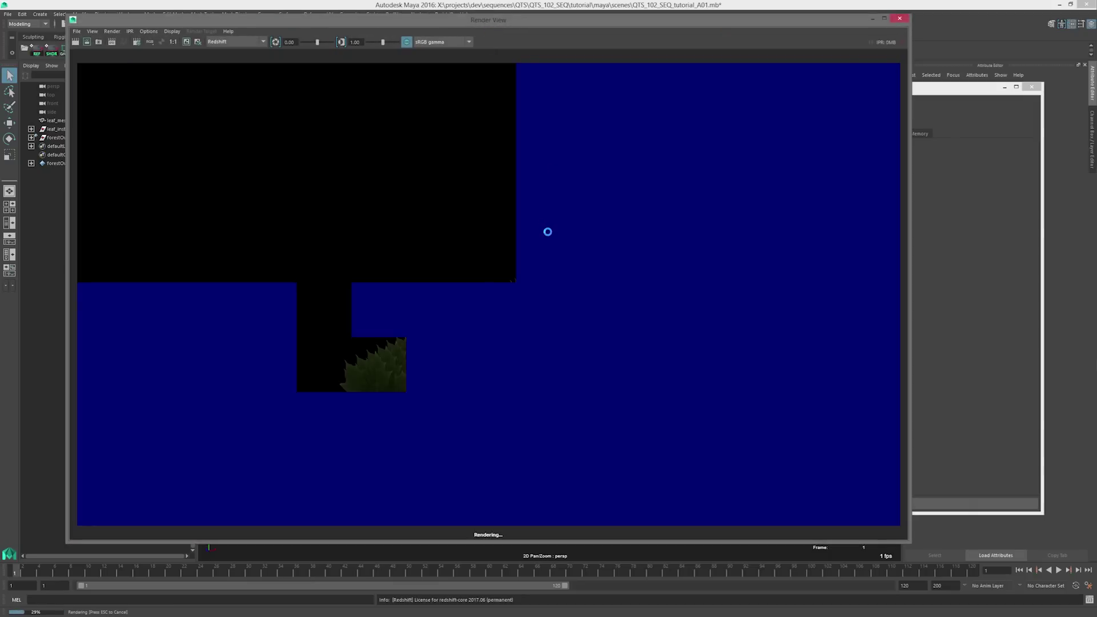